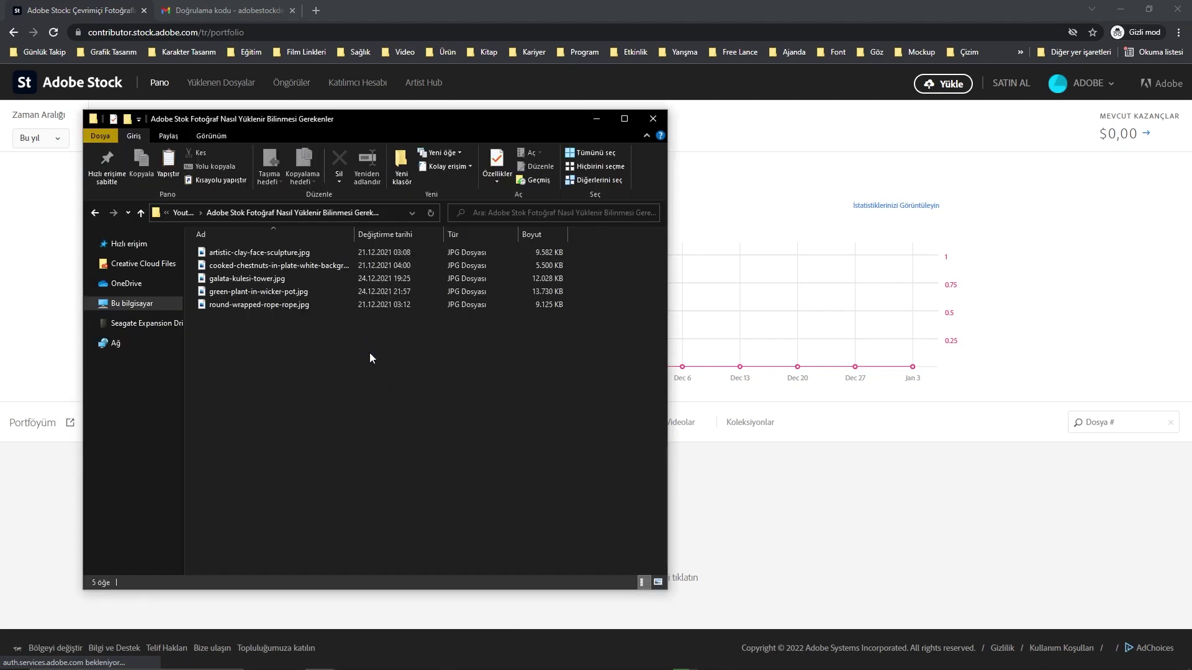
- Open the upload screen to check the JPEG file requirements, and close it without adding files
{"action": "left_click_drag", "start_coordinate": [414, 402], "coordinate": [646, 397]}
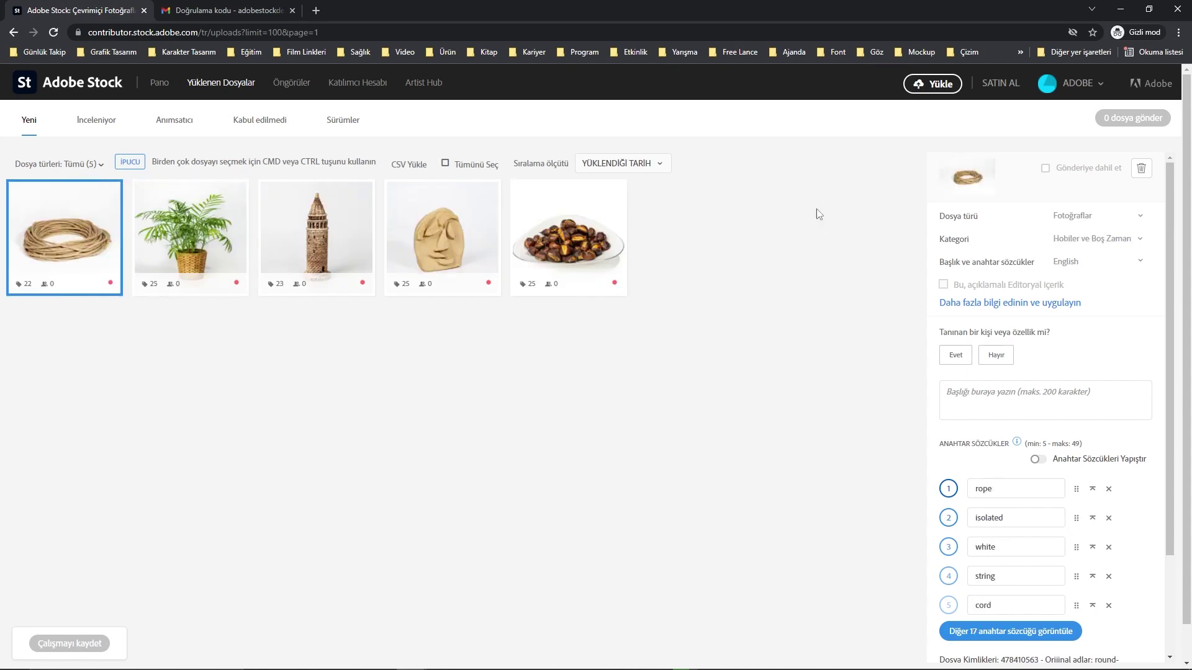
{"action": "left_click", "coordinate": [927, 85]}
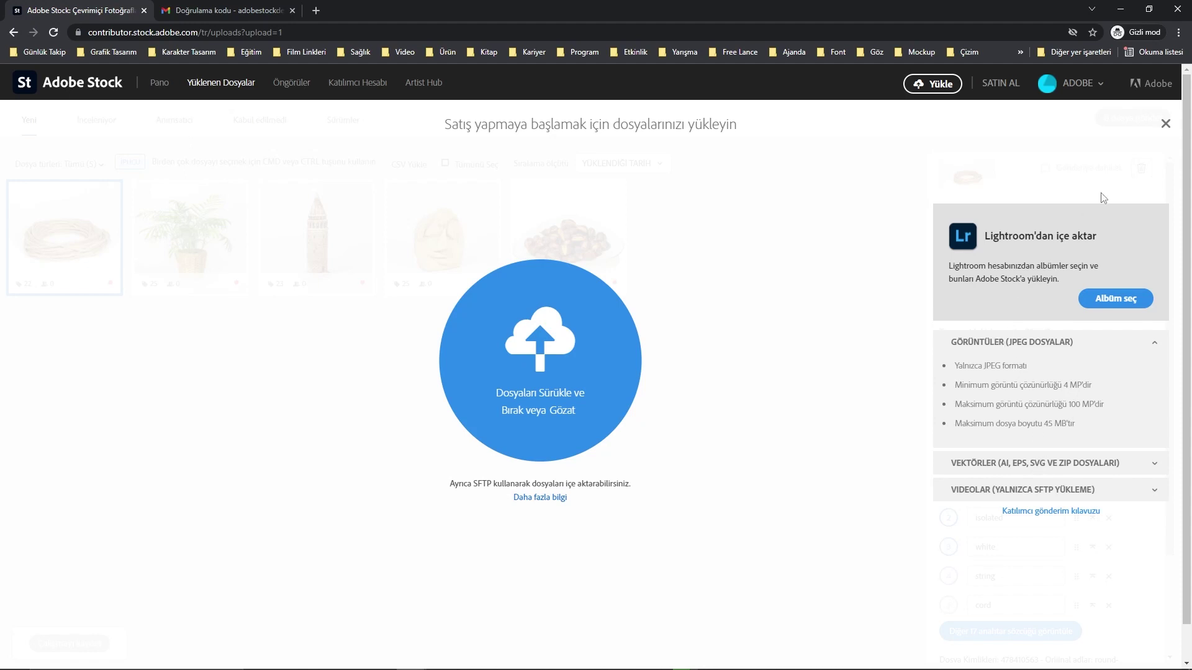
{"action": "left_click", "coordinate": [1165, 129]}
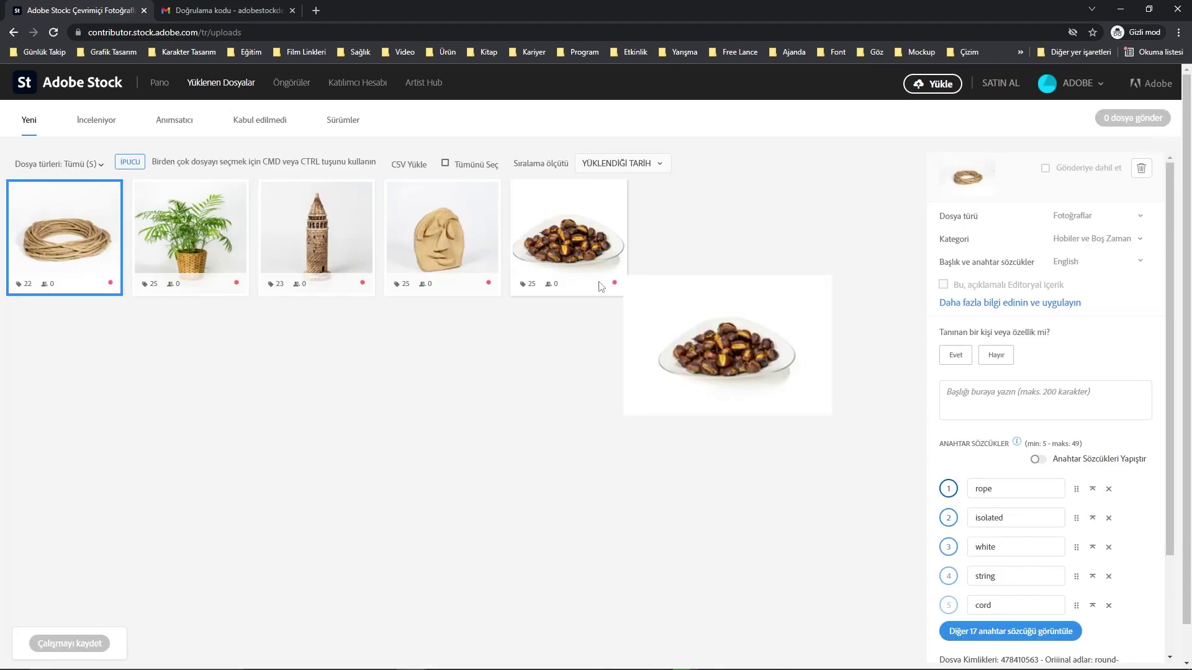
- Add the plant, tower, clay face and chestnut photos to the selection alongside the rope photo
{"action": "mouse_move", "coordinate": [607, 247]}
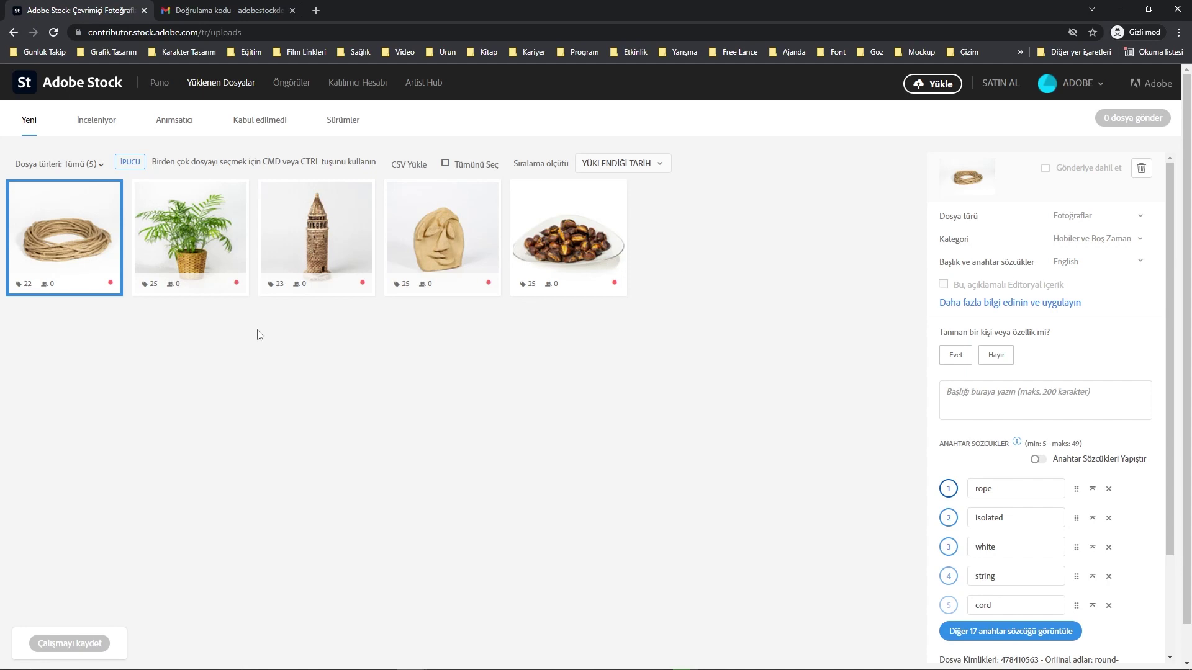
{"action": "left_click", "coordinate": [192, 261], "text": "ctrl"}
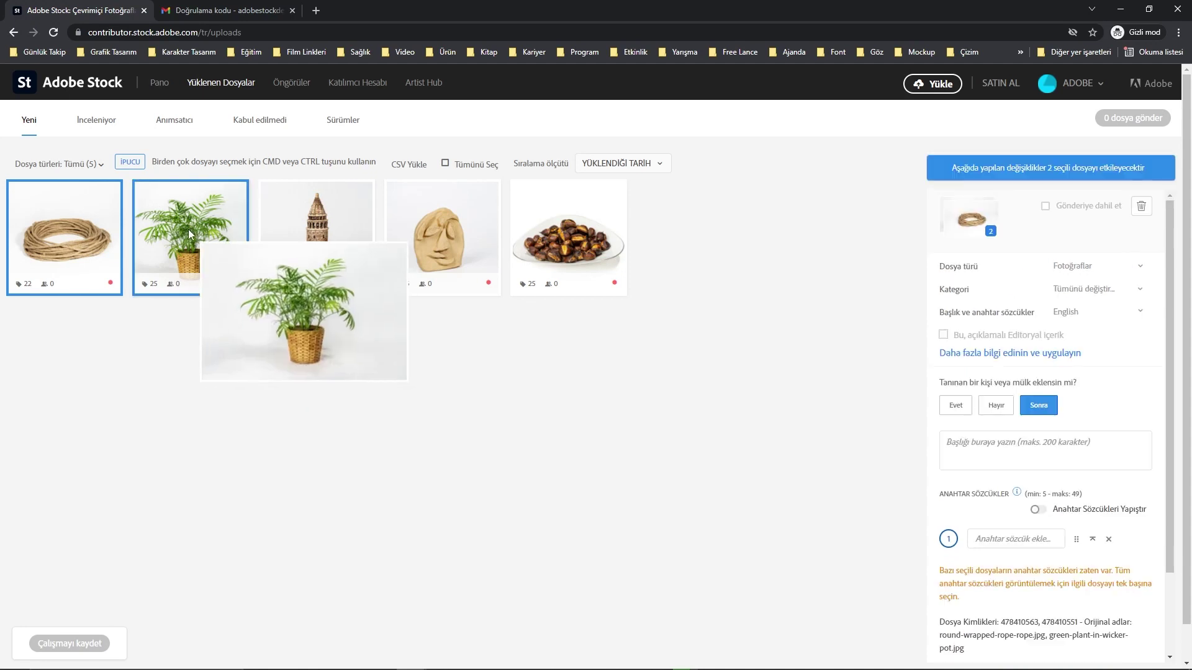
{"action": "left_click", "coordinate": [320, 219], "text": "ctrl"}
{"action": "left_click", "coordinate": [467, 248], "text": "ctrl"}
{"action": "left_click", "coordinate": [604, 251], "text": "ctrl"}
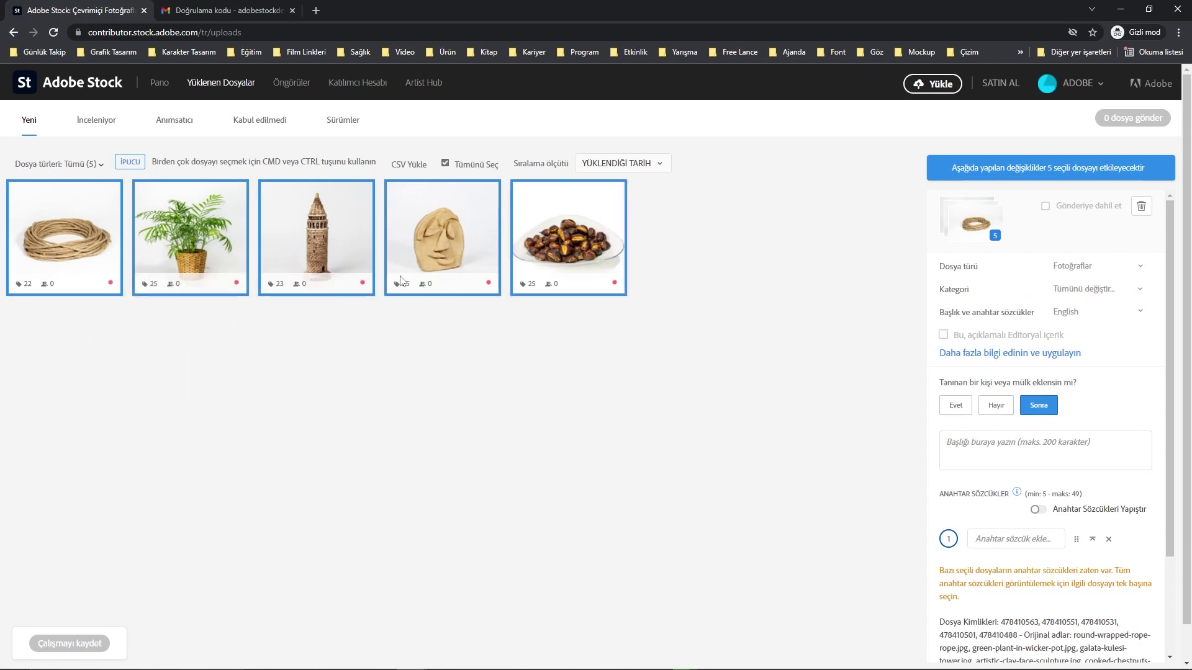
- Deselect all five photos one by one, from the chestnuts back to the rope
{"action": "mouse_move", "coordinate": [575, 260]}
{"action": "left_click", "coordinate": [577, 229], "text": "ctrl"}
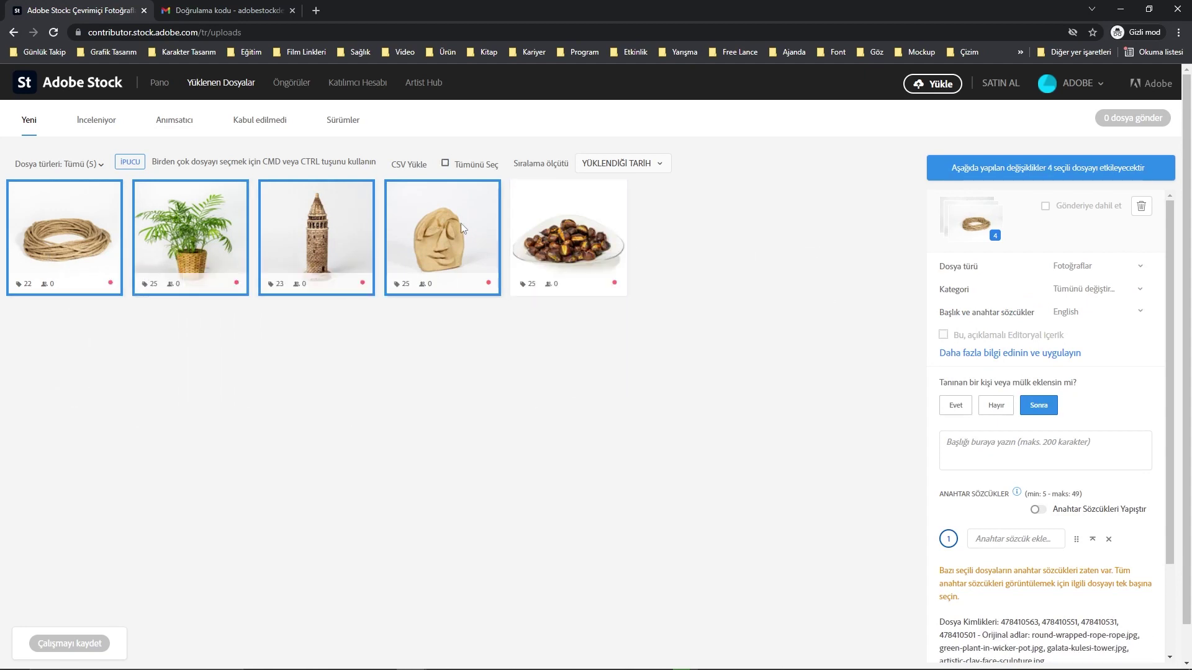
{"action": "left_click", "coordinate": [442, 242], "text": "ctrl"}
{"action": "left_click", "coordinate": [309, 242], "text": "ctrl"}
{"action": "left_click", "coordinate": [198, 245], "text": "ctrl"}
{"action": "left_click", "coordinate": [79, 246], "text": "ctrl"}
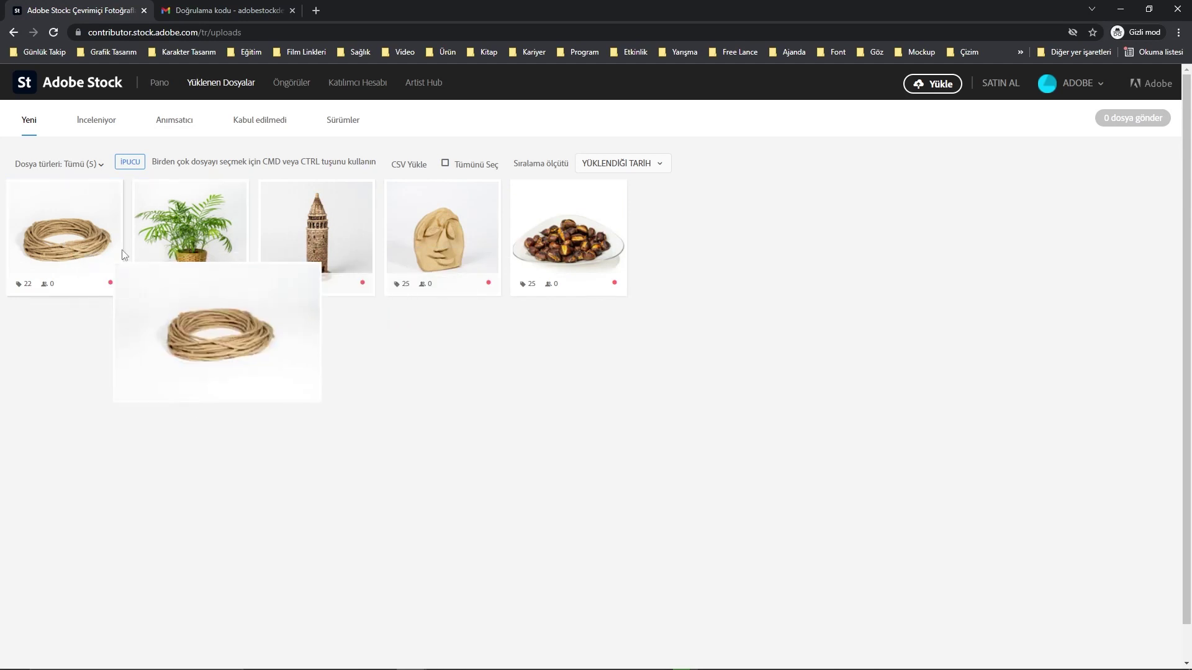
- Range-select the photos from the rope to the clay face, and reduce the selection to the rope photo only
{"action": "left_click", "coordinate": [186, 239], "text": "ctrl"}
{"action": "left_click", "coordinate": [93, 248], "text": "ctrl"}
{"action": "left_click", "coordinate": [459, 255], "text": "shift"}
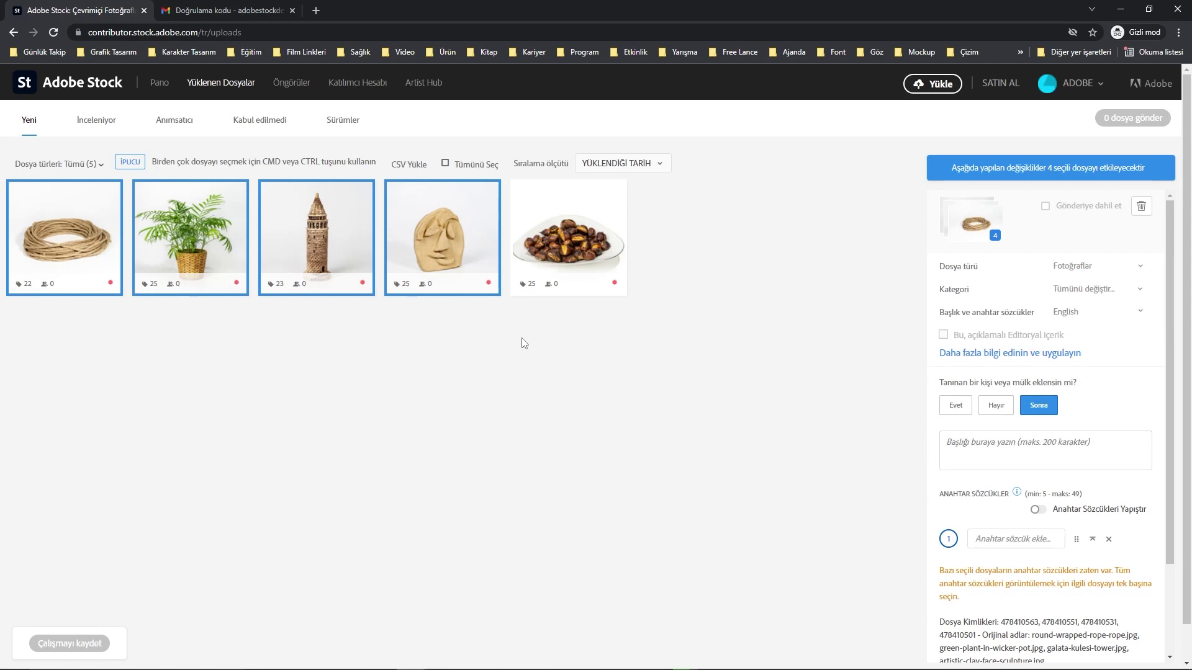
{"action": "left_click", "coordinate": [242, 267], "text": "shift"}
{"action": "left_click", "coordinate": [165, 265], "text": "ctrl"}
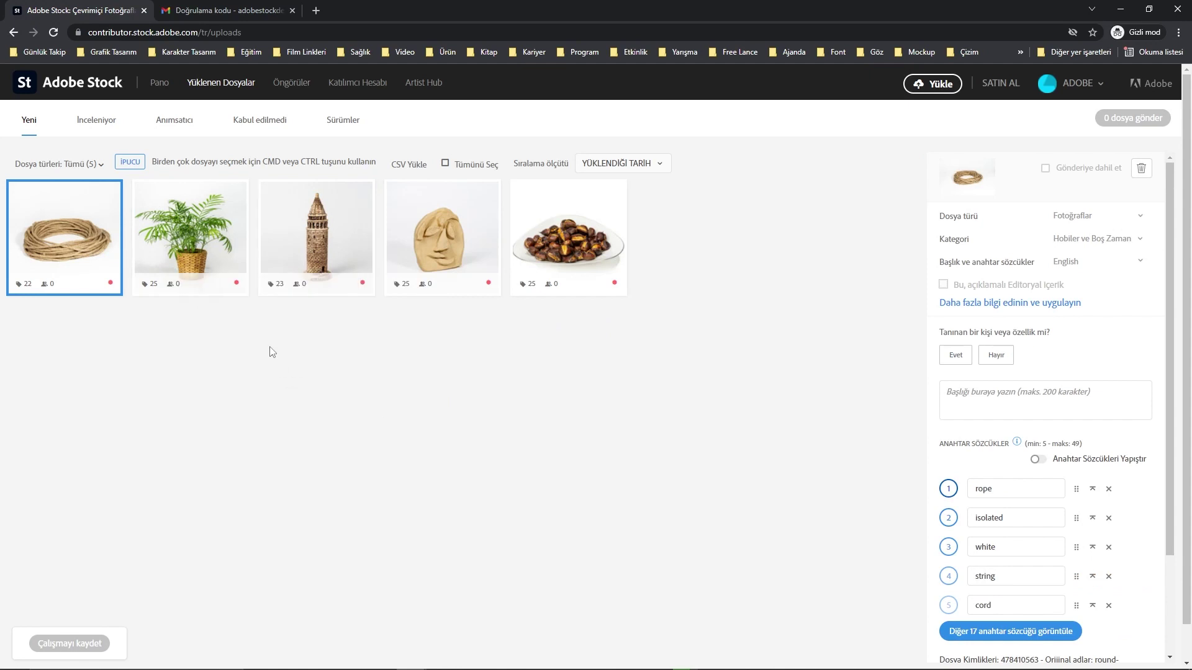
{"action": "left_click_drag", "start_coordinate": [91, 235], "coordinate": [261, 310]}
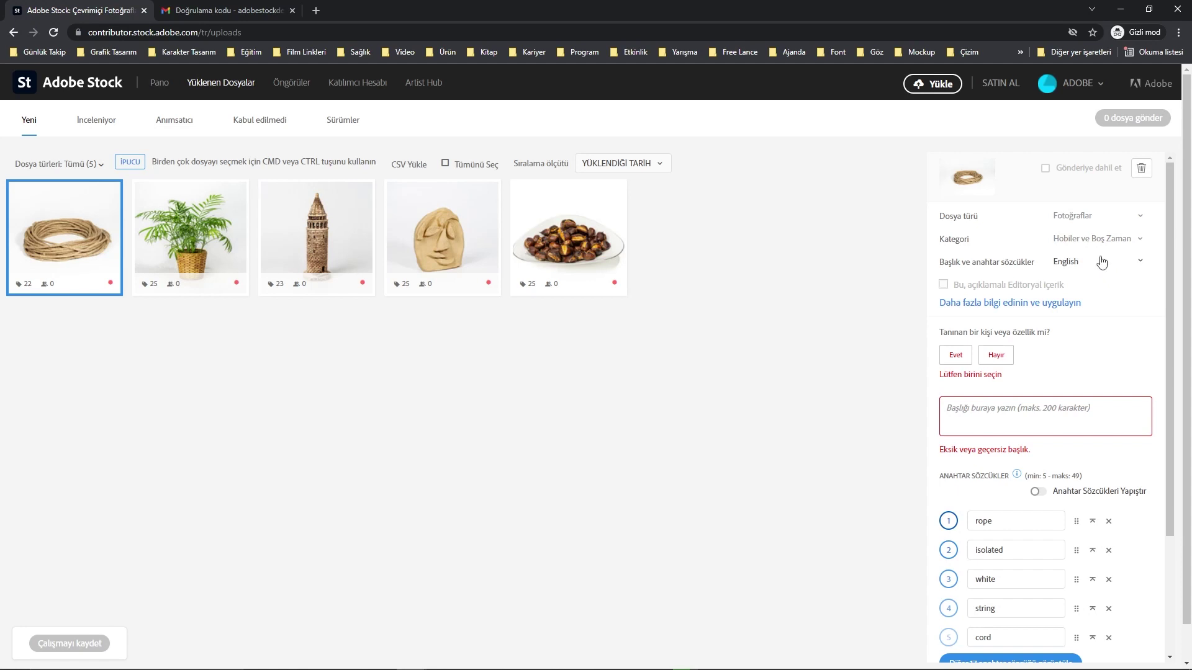
- Keep the rope photo's file type as Fotoğraflar, and choose category Hobiler ve Boş Zaman and title and keyword language English
{"action": "left_click", "coordinate": [1104, 221]}
{"action": "left_click", "coordinate": [1071, 253]}
{"action": "left_click", "coordinate": [1110, 242]}
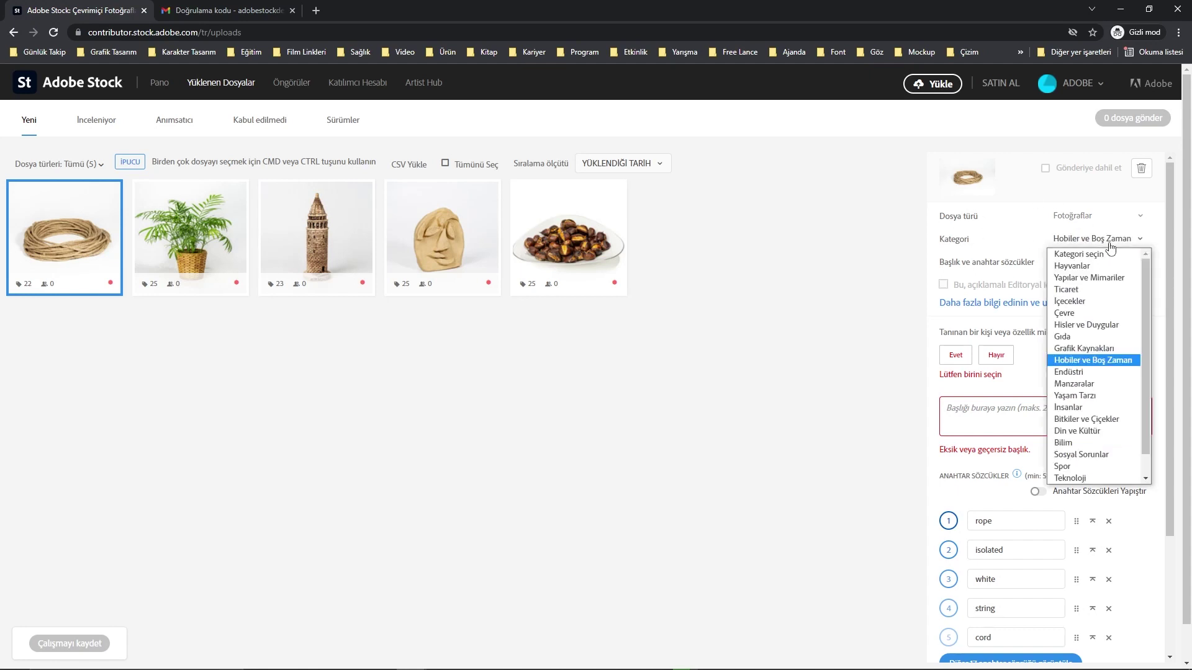
{"action": "left_click", "coordinate": [1115, 364]}
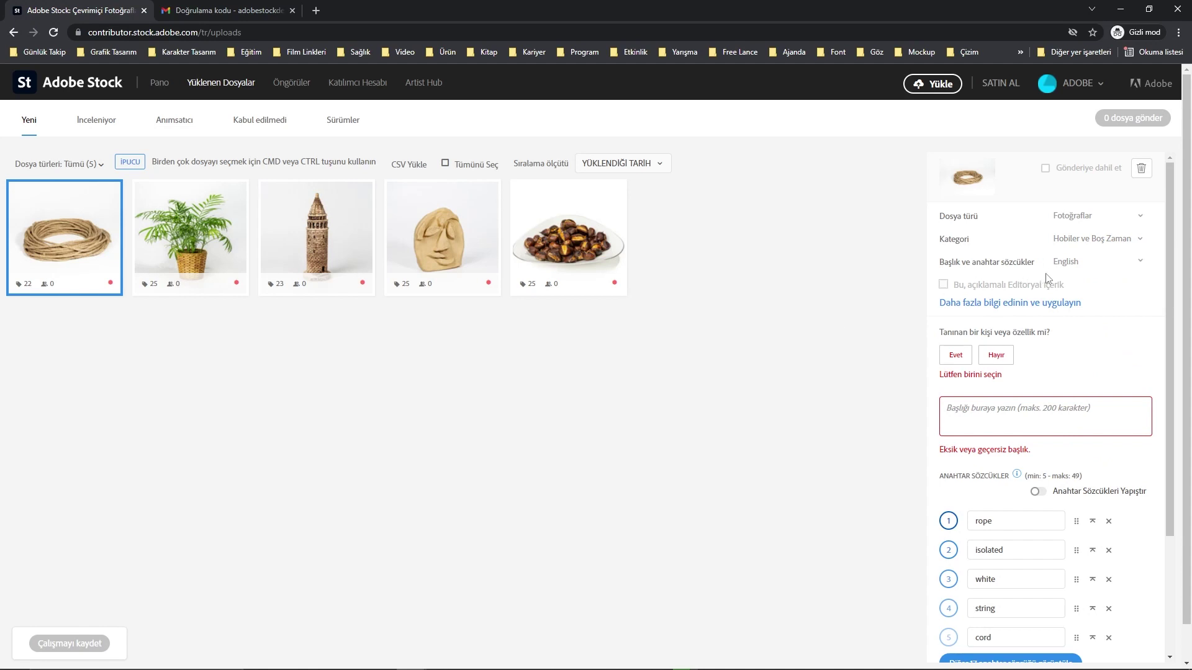
{"action": "left_click", "coordinate": [1096, 268]}
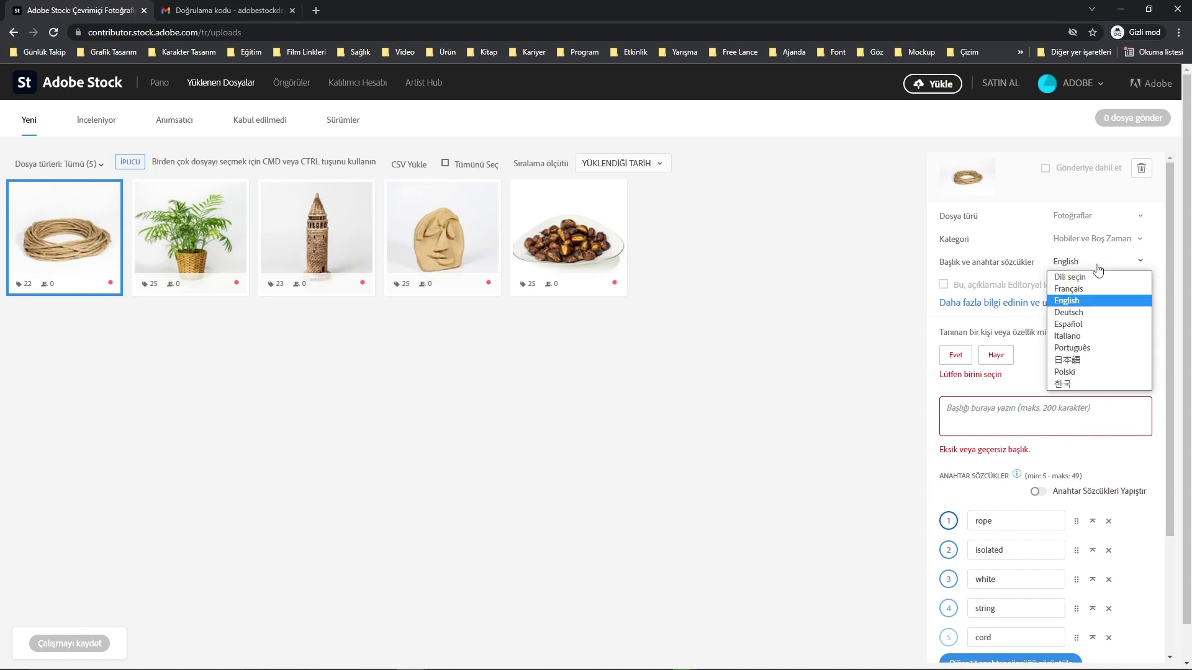
{"action": "left_click", "coordinate": [1107, 299]}
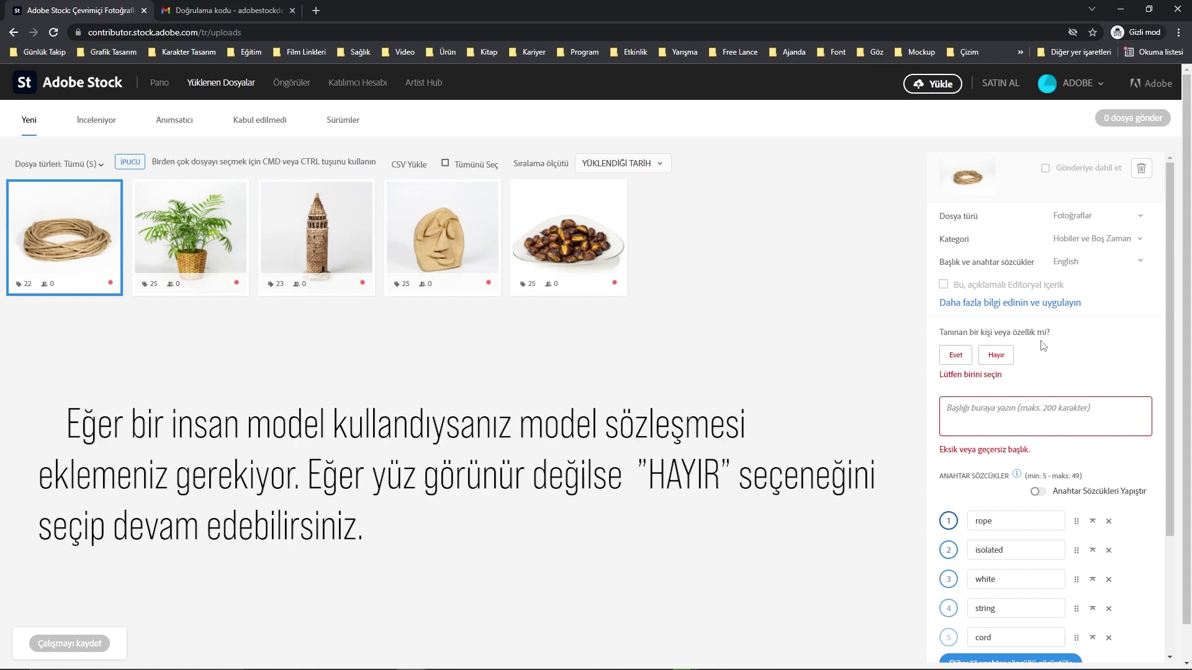
- Answer Hayır to the question about a recognizable person or property for the rope photo
{"action": "left_click", "coordinate": [995, 355]}
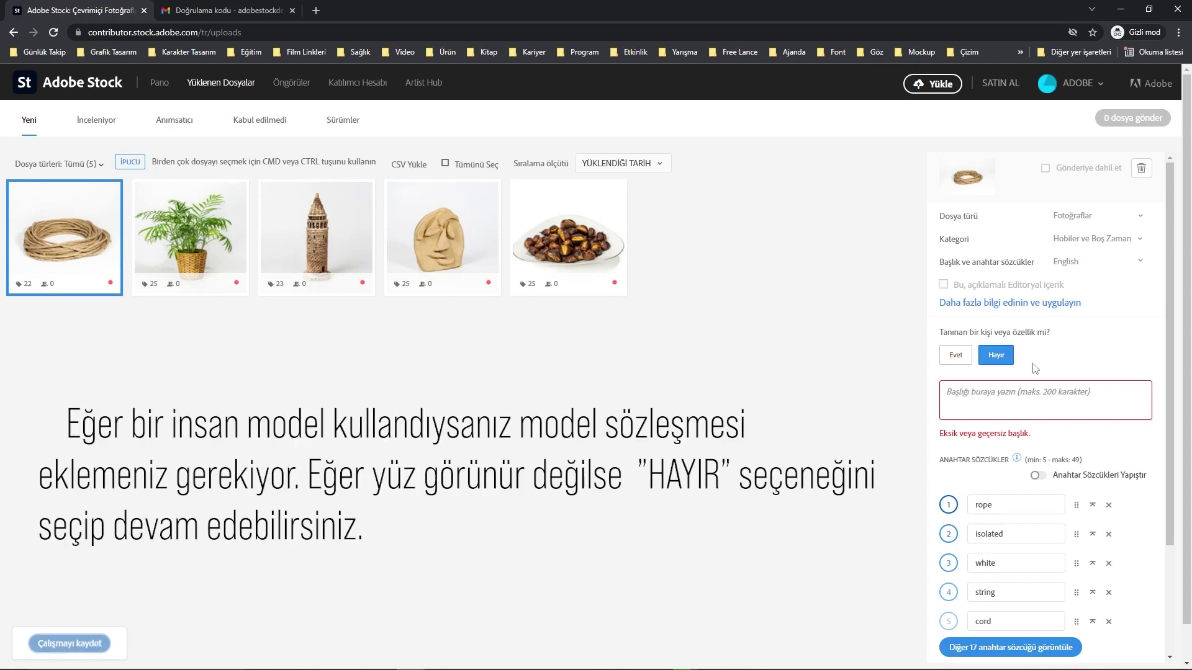
{"action": "left_click", "coordinate": [1000, 392]}
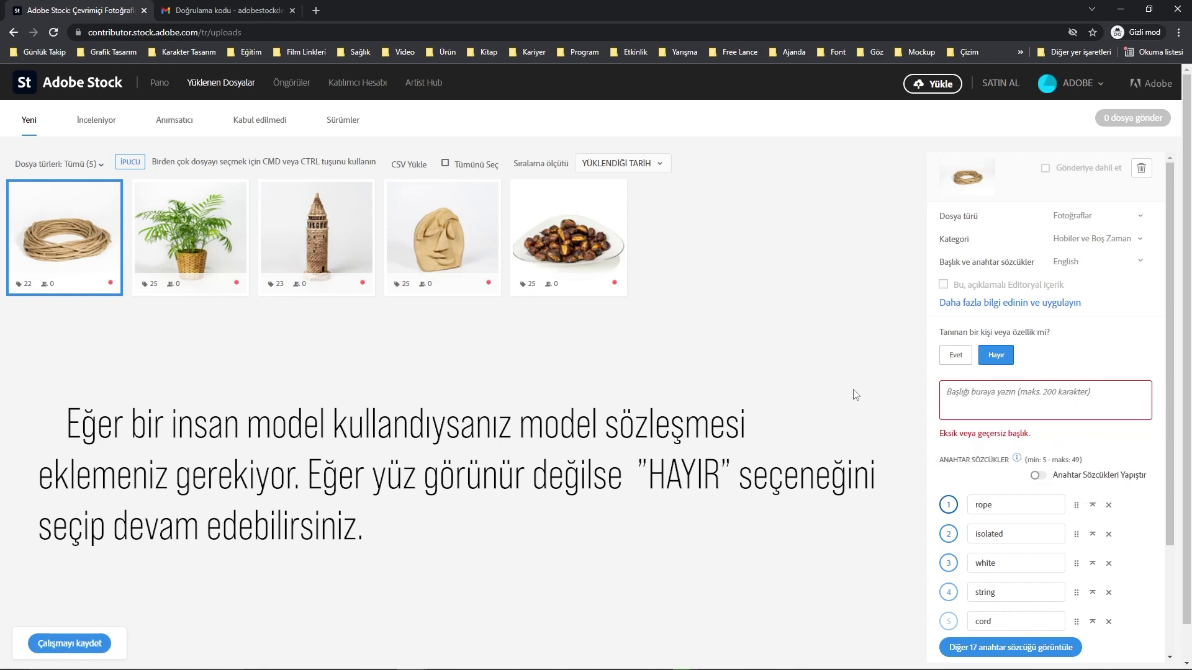
{"action": "left_click", "coordinate": [857, 415]}
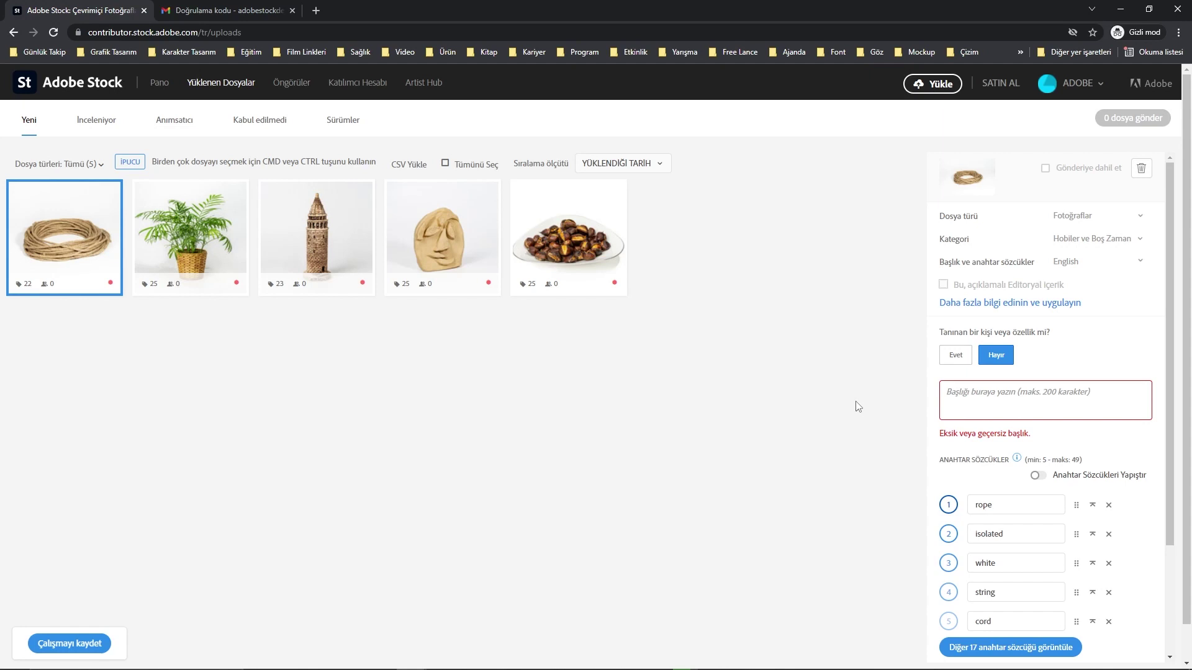
- Title the rope photo with the suggested title "rope isolated on white"
{"action": "left_click", "coordinate": [1029, 398]}
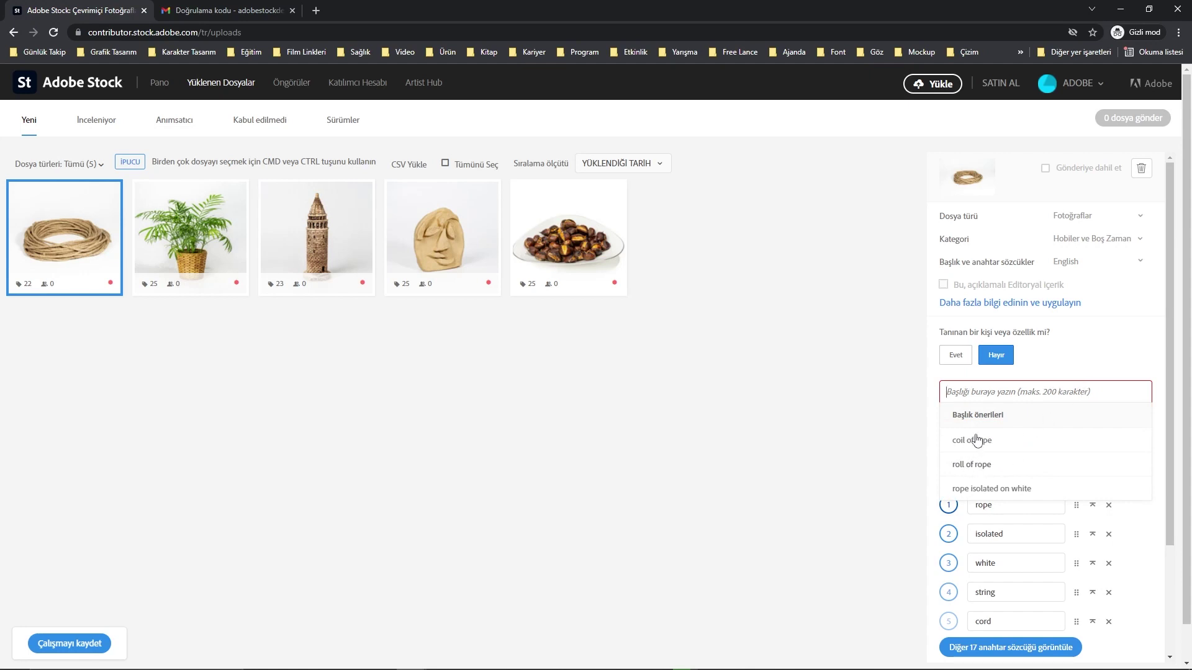
{"action": "scroll", "coordinate": [1022, 458], "scroll_direction": "down", "scroll_amount": 1}
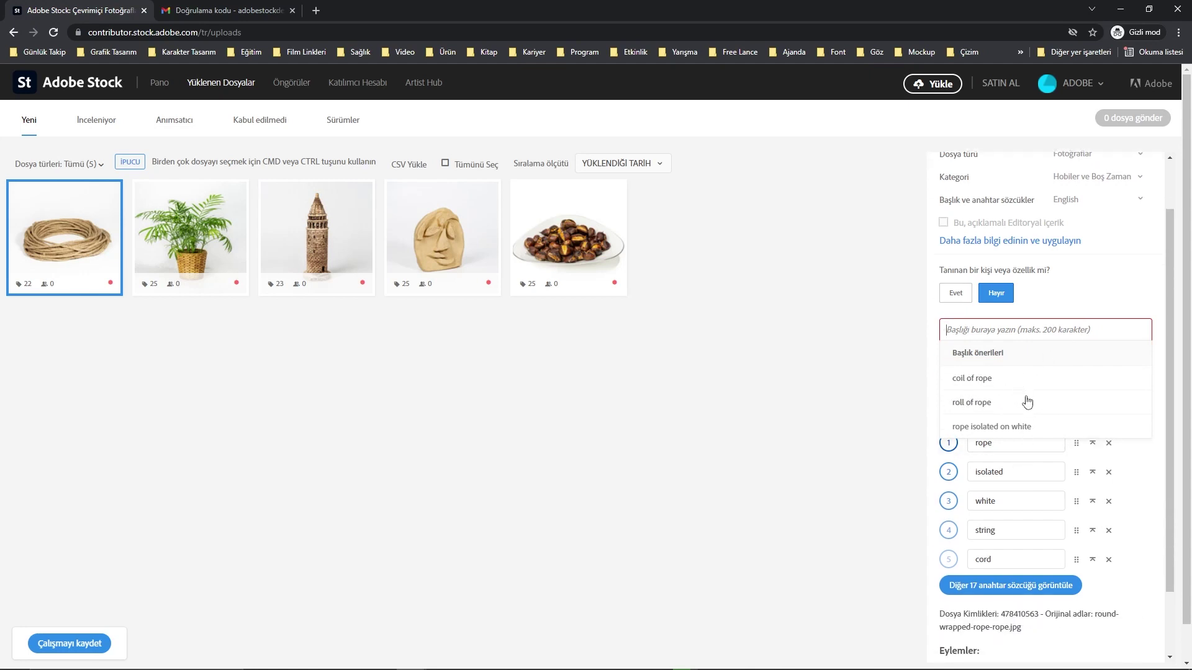
{"action": "left_click", "coordinate": [995, 428]}
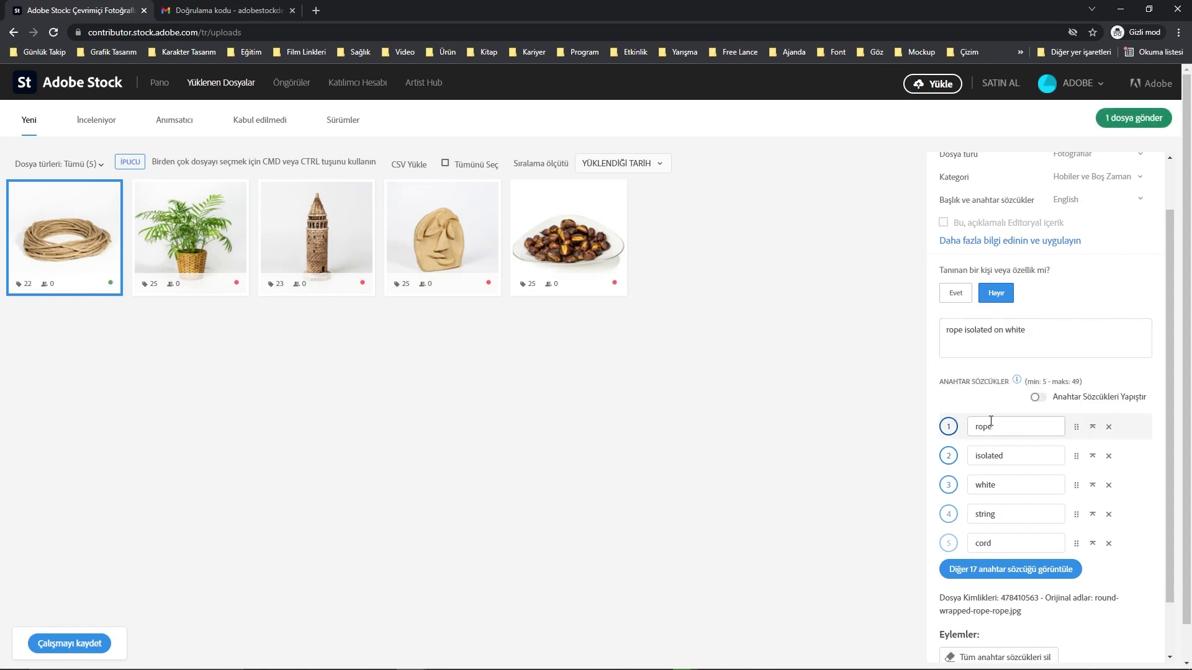
- Expand the rope photo's full keyword list and review the order of its keywords
{"action": "scroll", "coordinate": [946, 366], "scroll_direction": "down", "scroll_amount": 1}
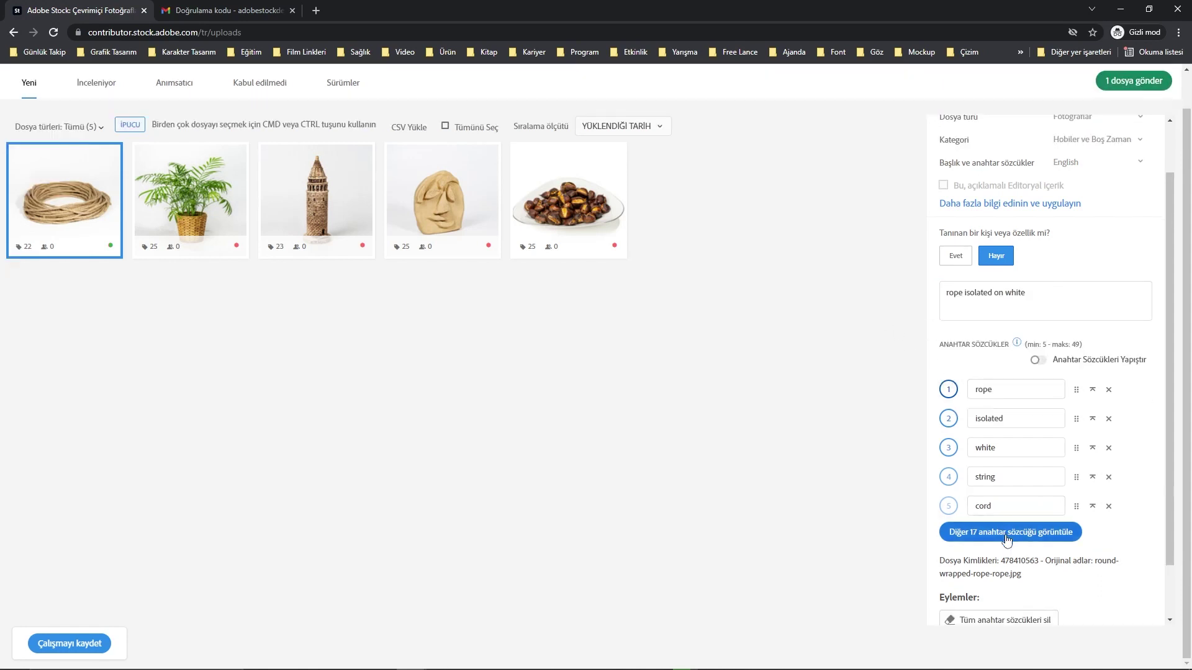
{"action": "left_click", "coordinate": [1006, 533]}
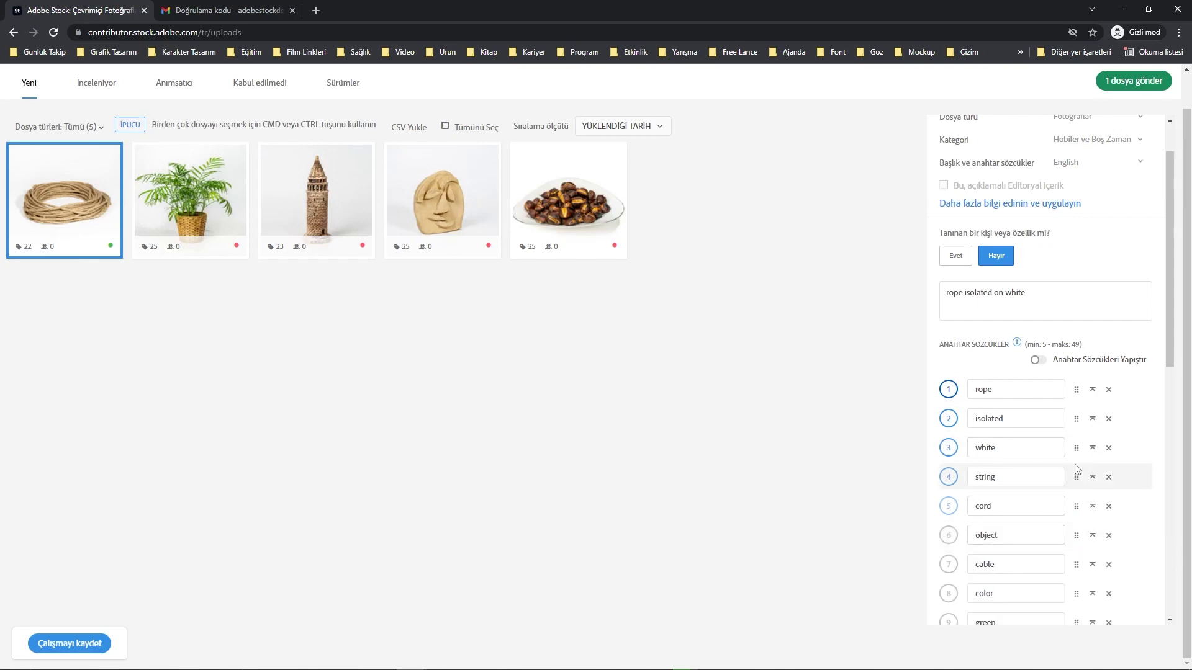
{"action": "scroll", "coordinate": [1079, 452], "scroll_direction": "down", "scroll_amount": 3}
{"action": "scroll", "coordinate": [1078, 452], "scroll_direction": "up", "scroll_amount": 1}
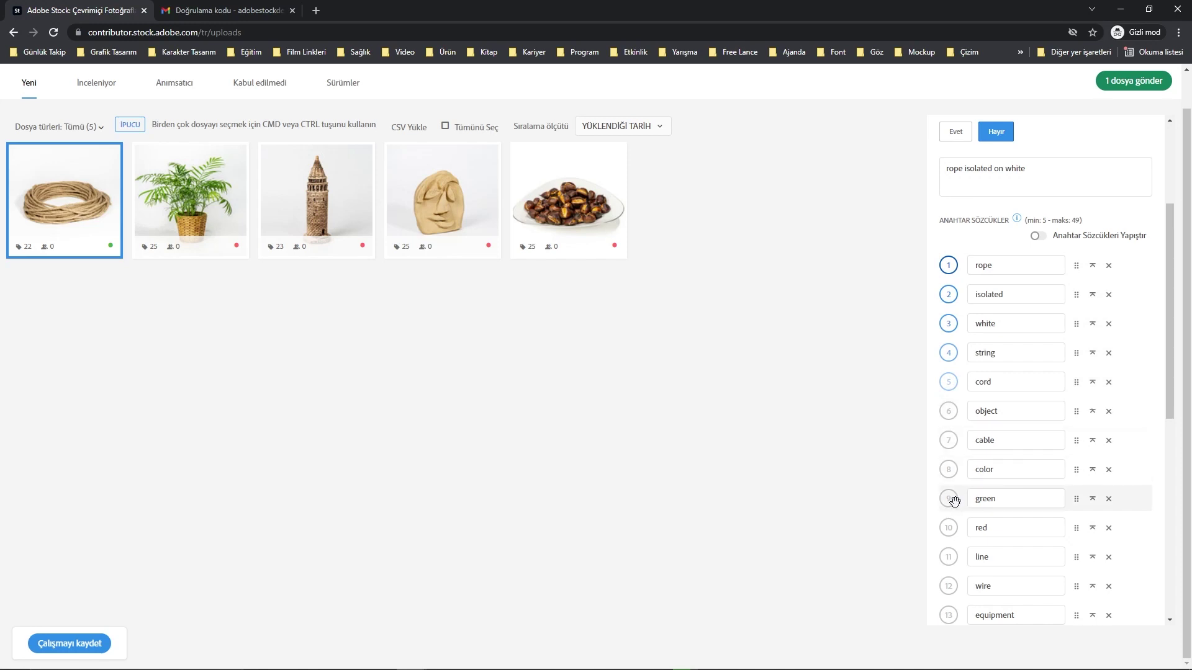
{"action": "scroll", "coordinate": [959, 495], "scroll_direction": "down", "scroll_amount": 1}
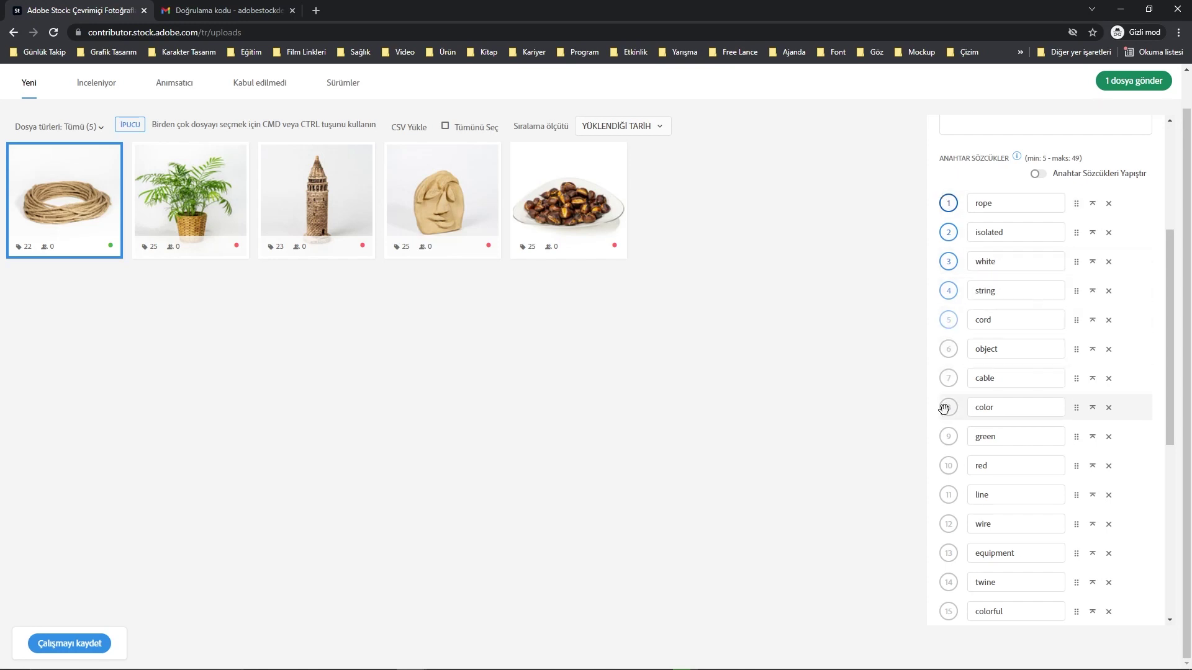
{"action": "scroll", "coordinate": [950, 266], "scroll_direction": "up", "scroll_amount": 1}
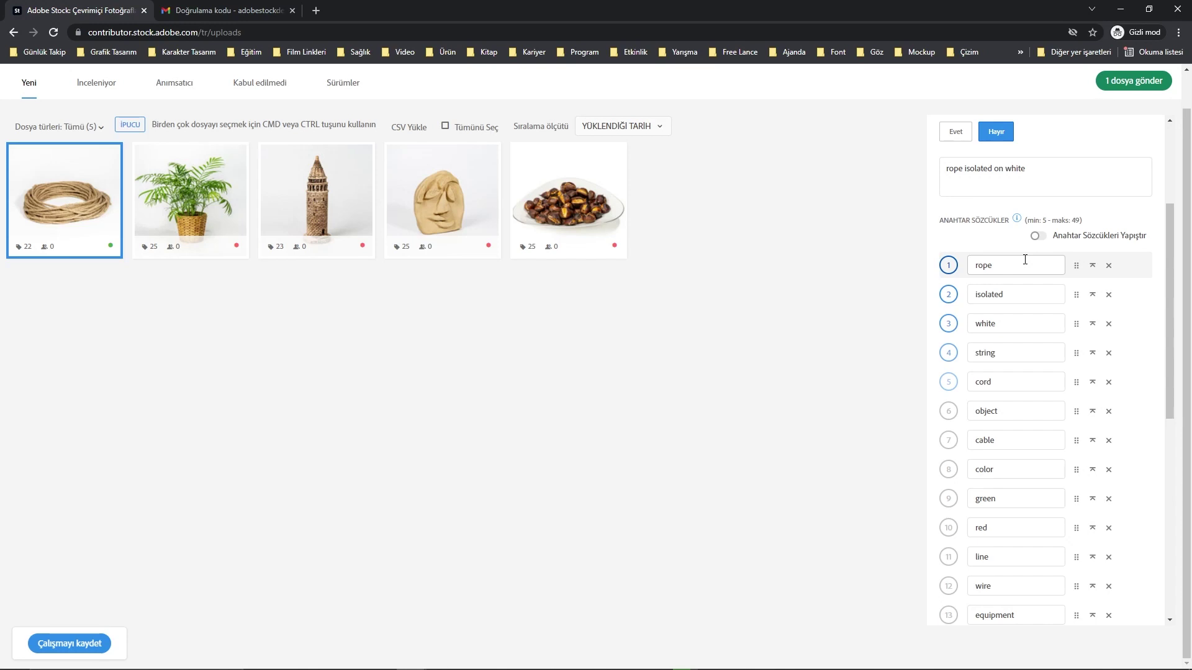
- Check the remaining keywords against the rope photo and remove the keyword "blue"
{"action": "scroll", "coordinate": [1024, 259], "scroll_direction": "down", "scroll_amount": 4}
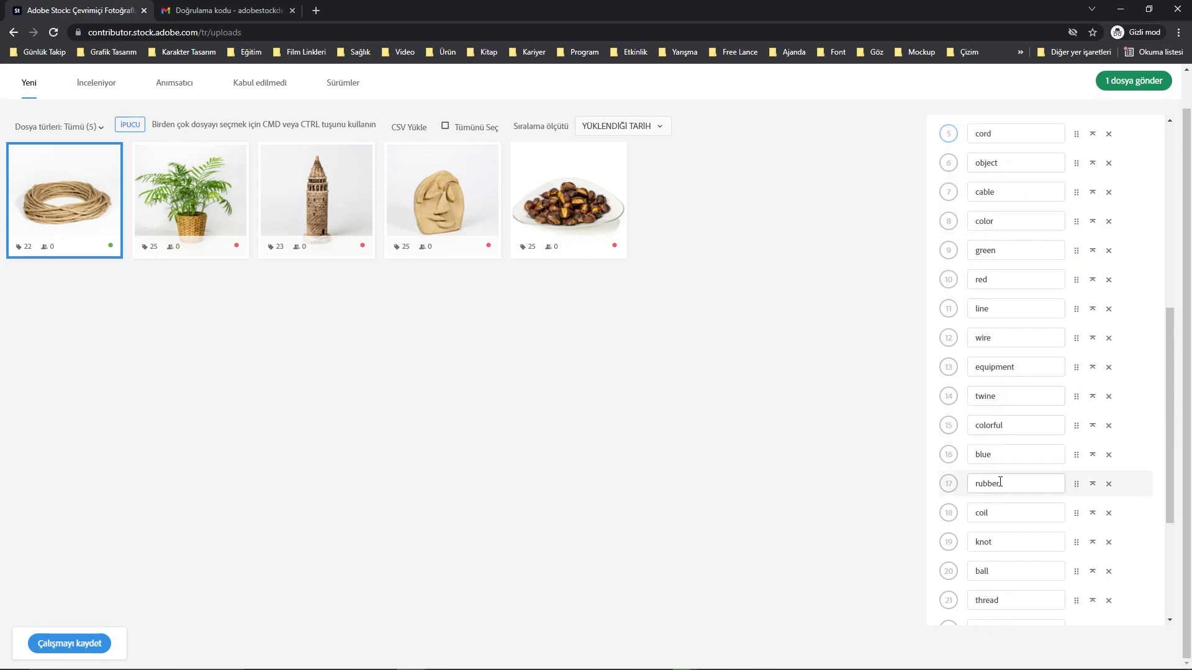
{"action": "scroll", "coordinate": [1003, 476], "scroll_direction": "down", "scroll_amount": 4}
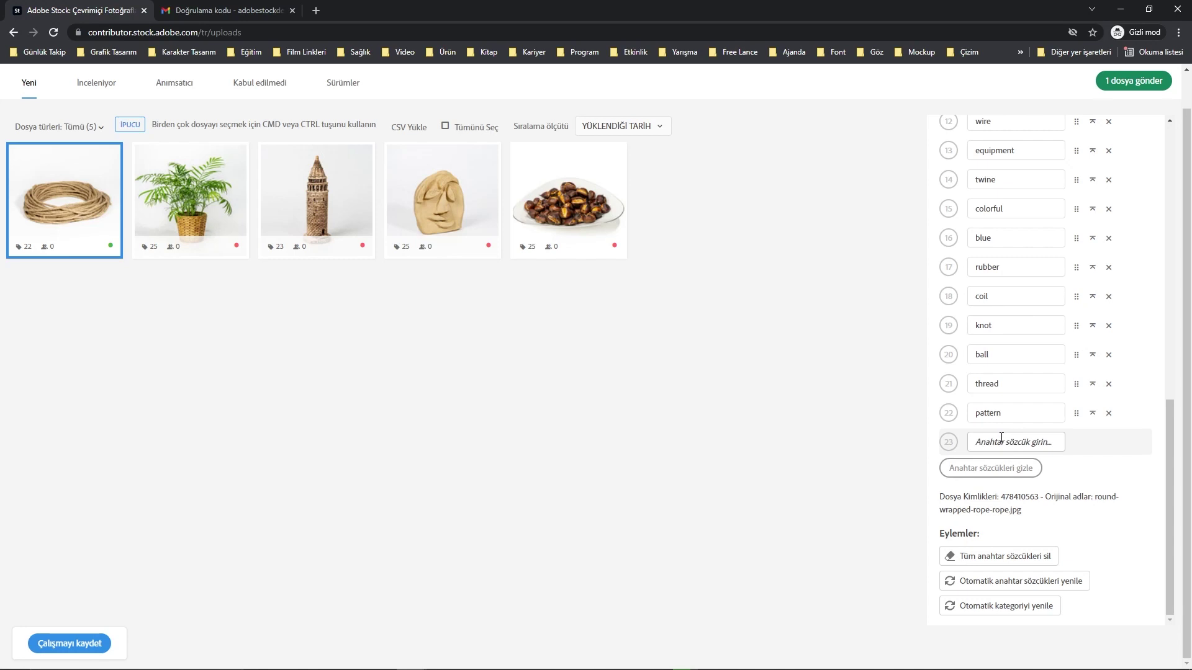
{"action": "scroll", "coordinate": [1001, 438], "scroll_direction": "up", "scroll_amount": 2}
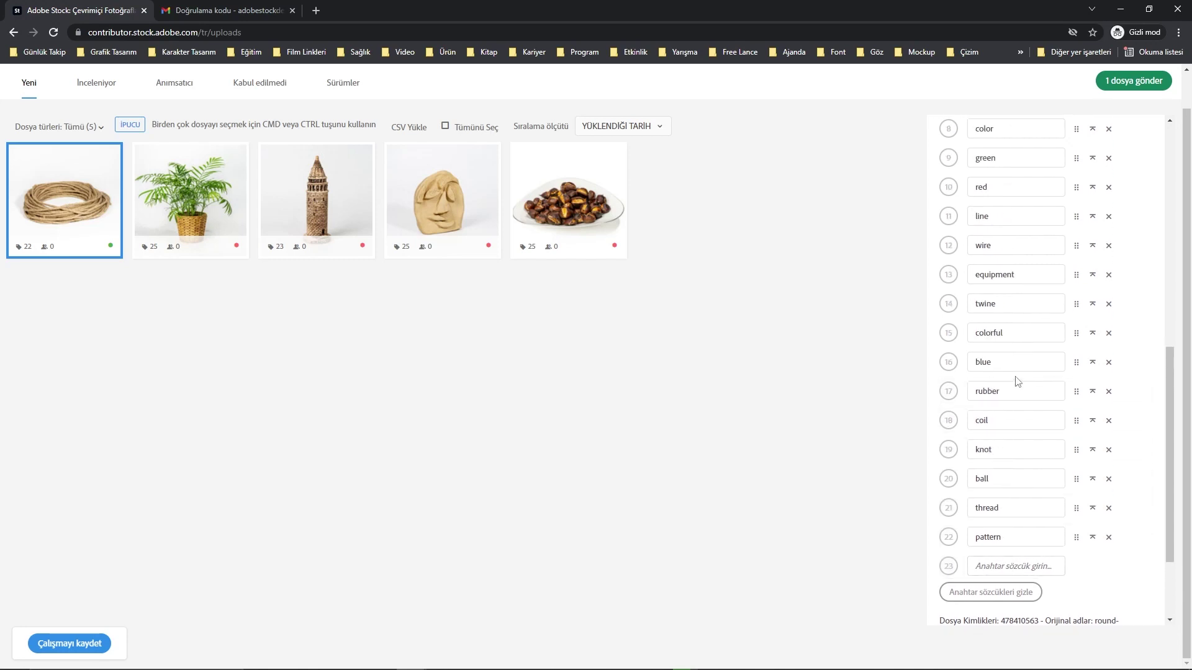
{"action": "mouse_move", "coordinate": [70, 194]}
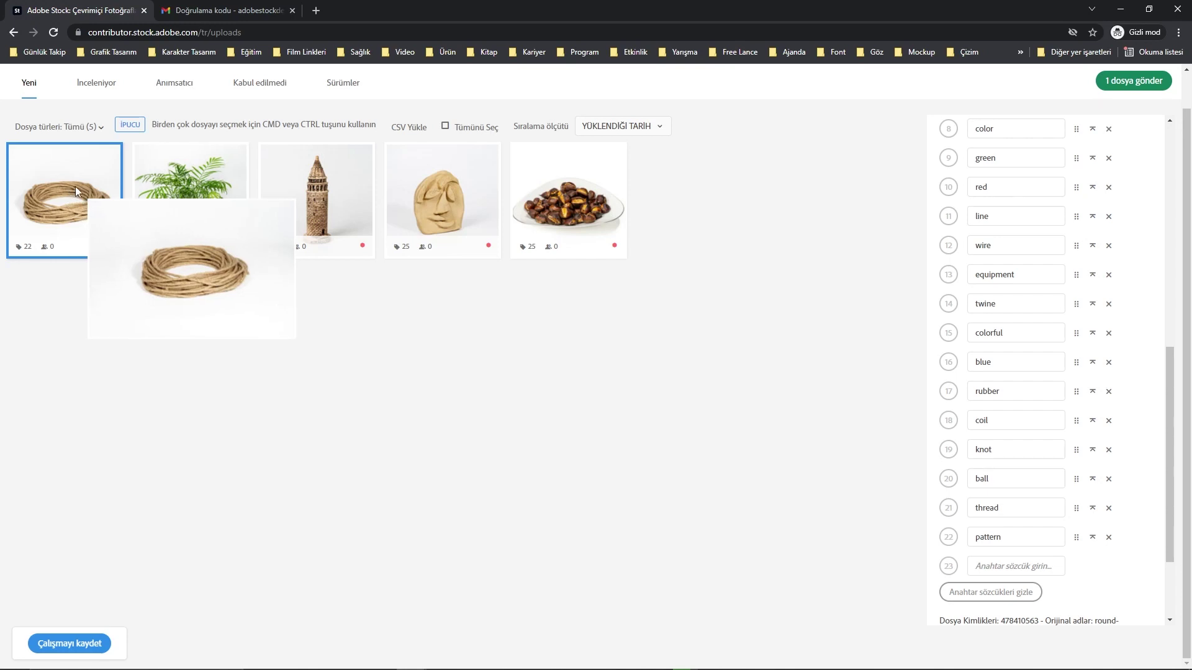
{"action": "left_click", "coordinate": [1109, 362]}
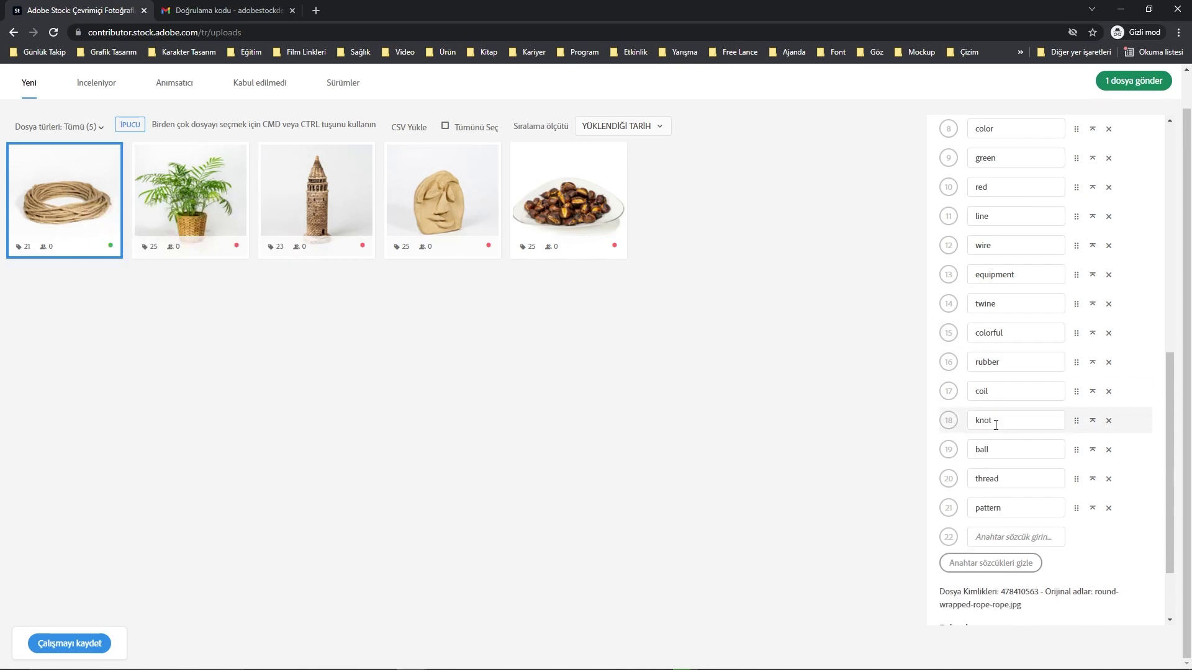
- Go through the highest-ranked keyword fields of the rope photo: rope, isolated, white and string
{"action": "scroll", "coordinate": [771, 428], "scroll_direction": "up", "scroll_amount": 1}
{"action": "scroll", "coordinate": [993, 372], "scroll_direction": "up", "scroll_amount": 5}
{"action": "scroll", "coordinate": [1015, 414], "scroll_direction": "down", "scroll_amount": 1}
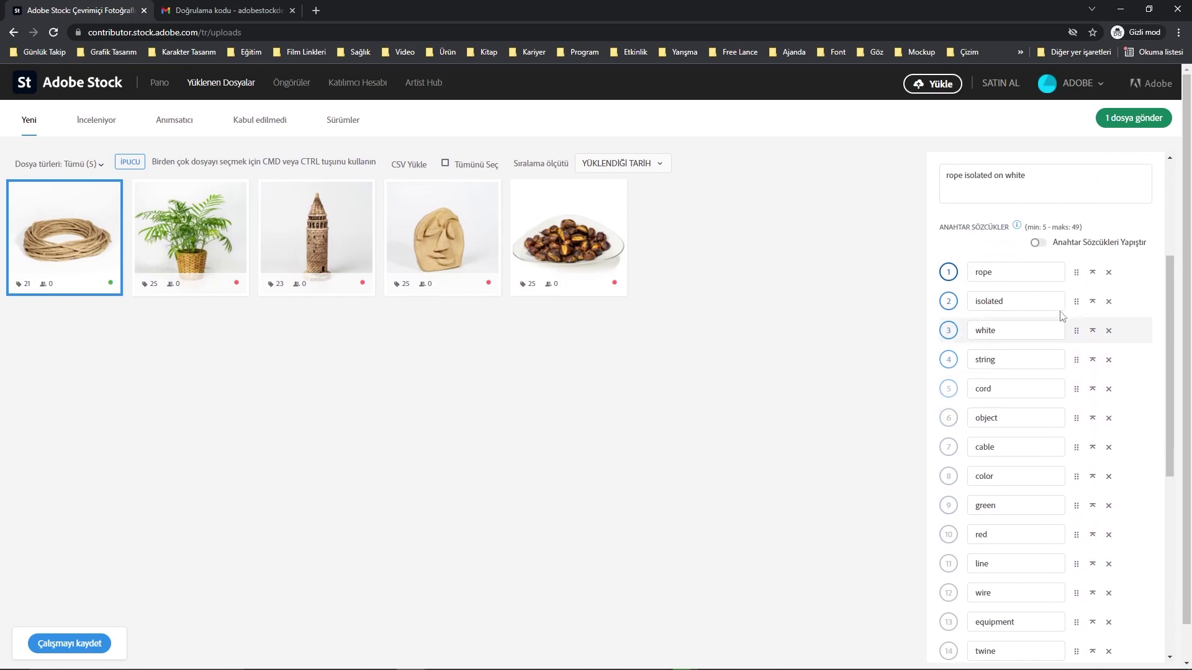
{"action": "left_click", "coordinate": [1019, 271]}
{"action": "left_click", "coordinate": [1029, 303]}
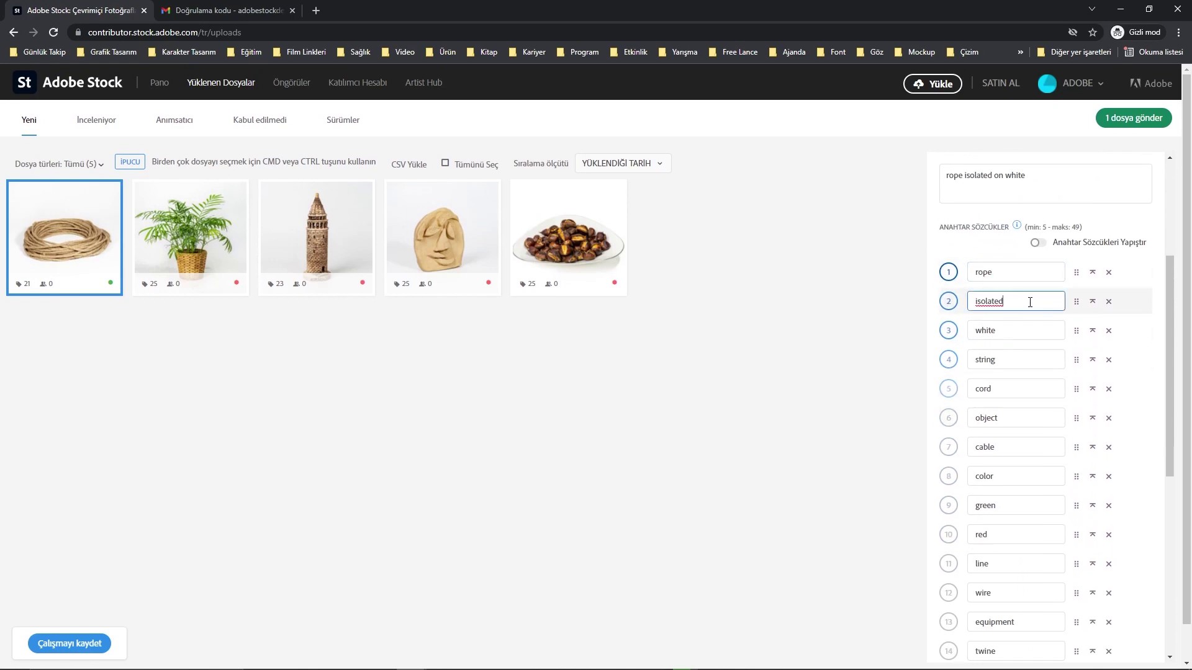
{"action": "left_click", "coordinate": [1029, 331]}
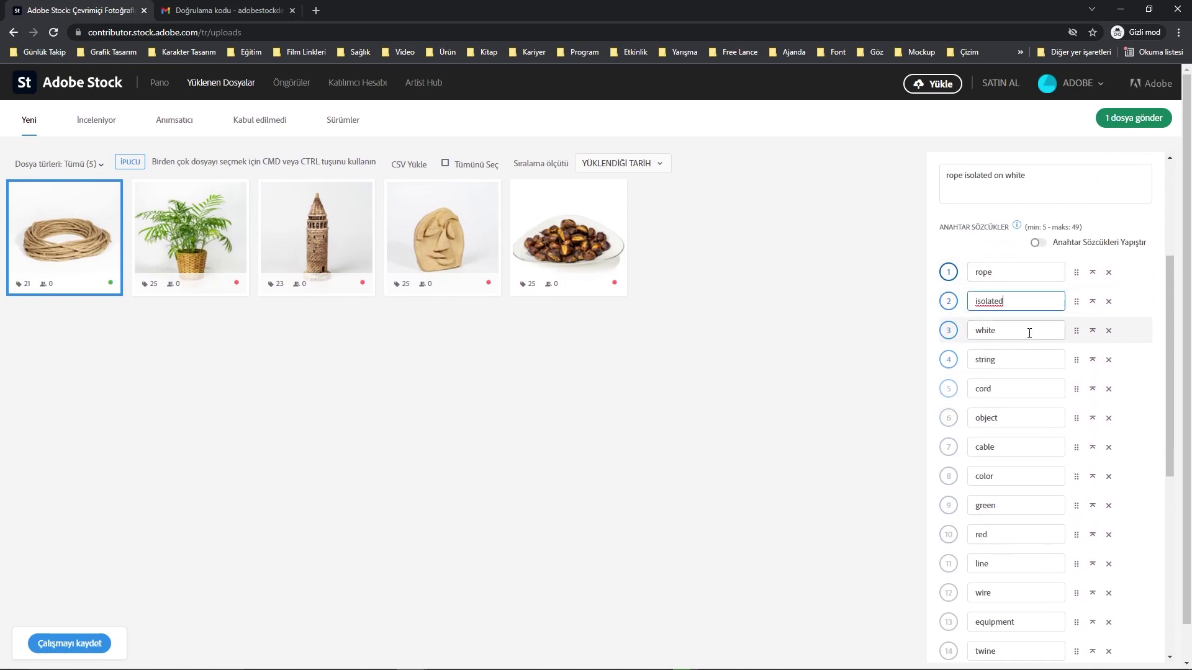
{"action": "left_click", "coordinate": [1018, 362]}
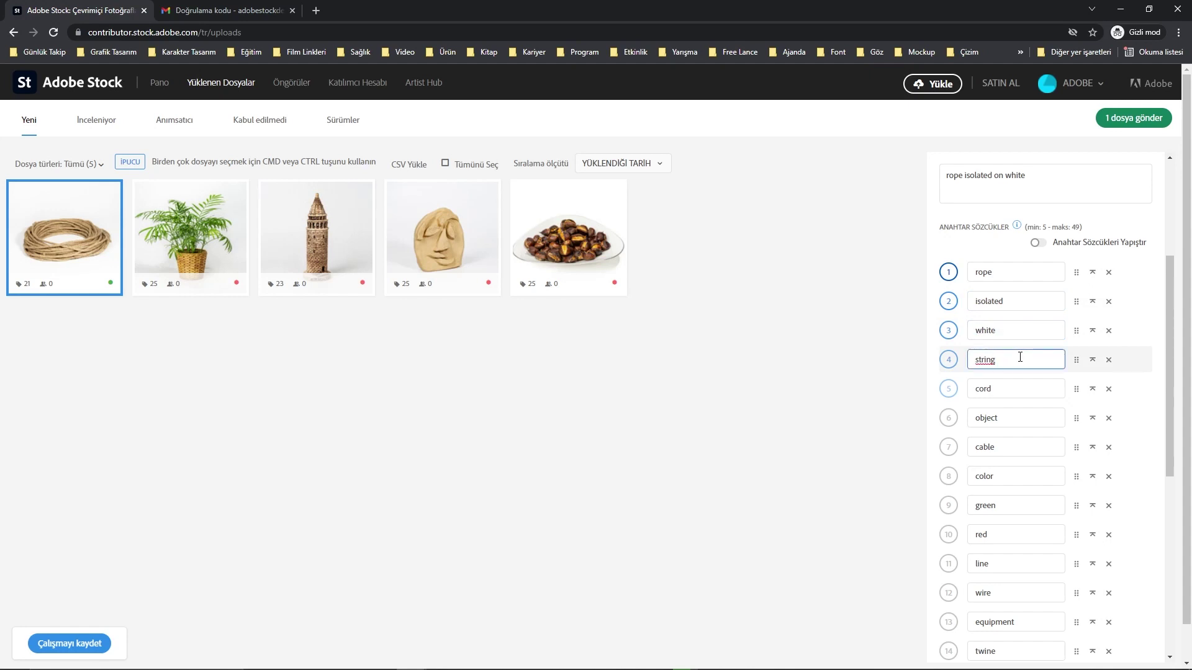
- Open Google Translate in its own window beside the Adobe Stock uploads page, with the source text ready for entry
{"action": "left_click", "coordinate": [1015, 388]}
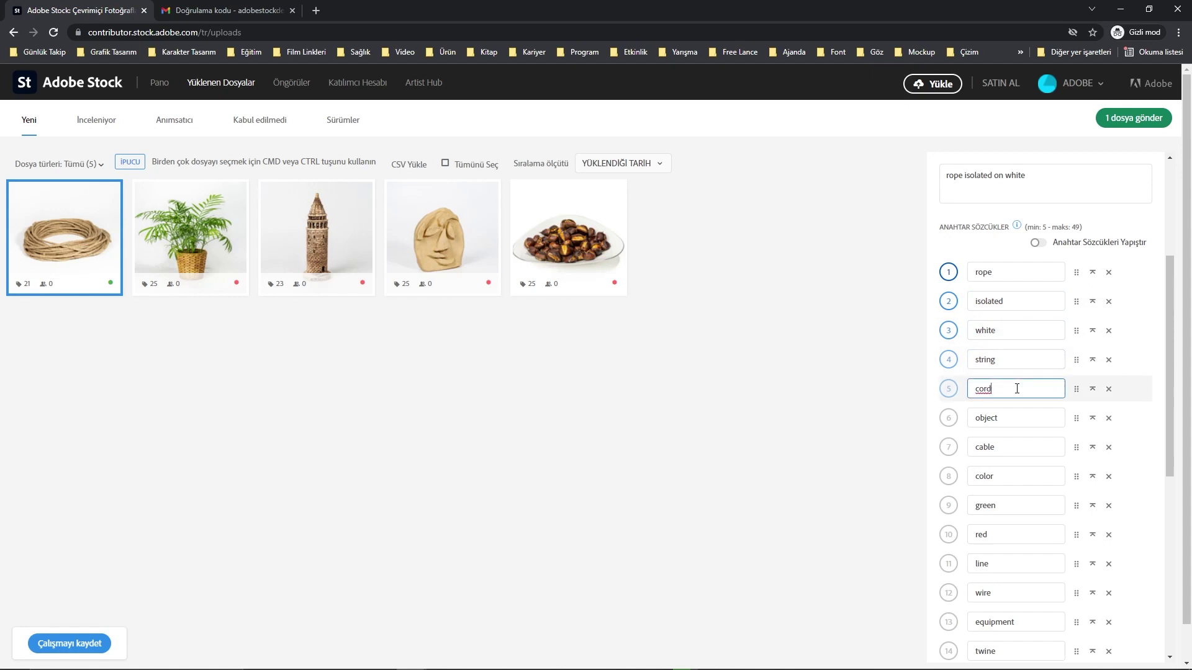
{"action": "left_click", "coordinate": [315, 11]}
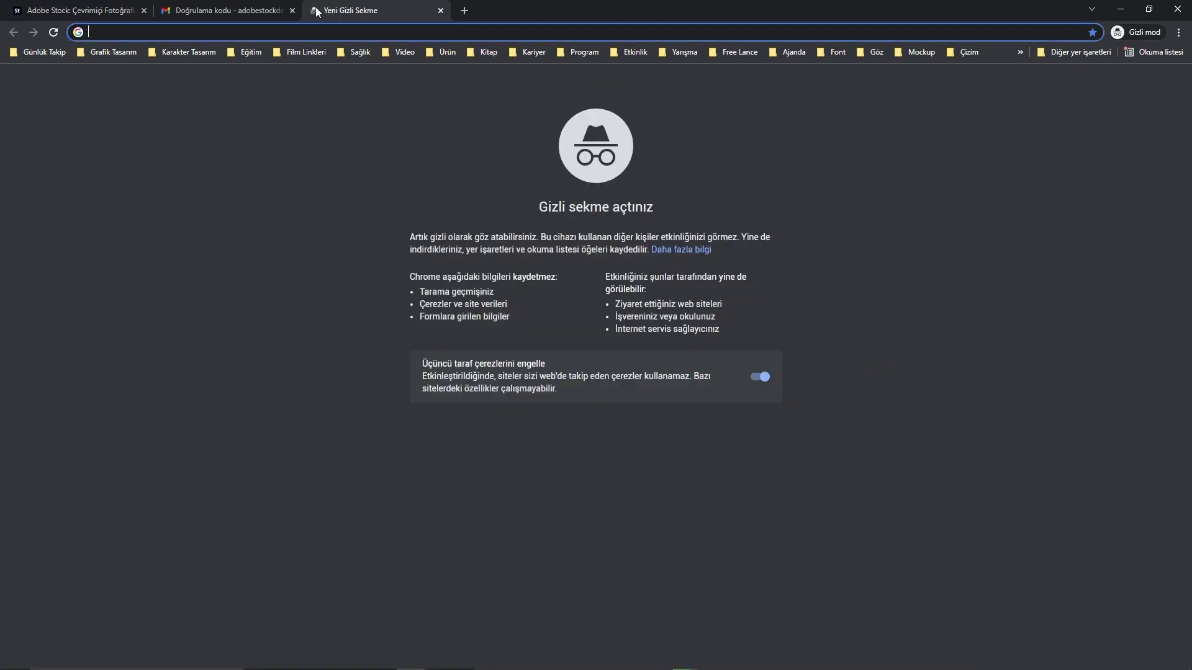
{"action": "type", "text": "tra"}
{"action": "key", "text": "Return"}
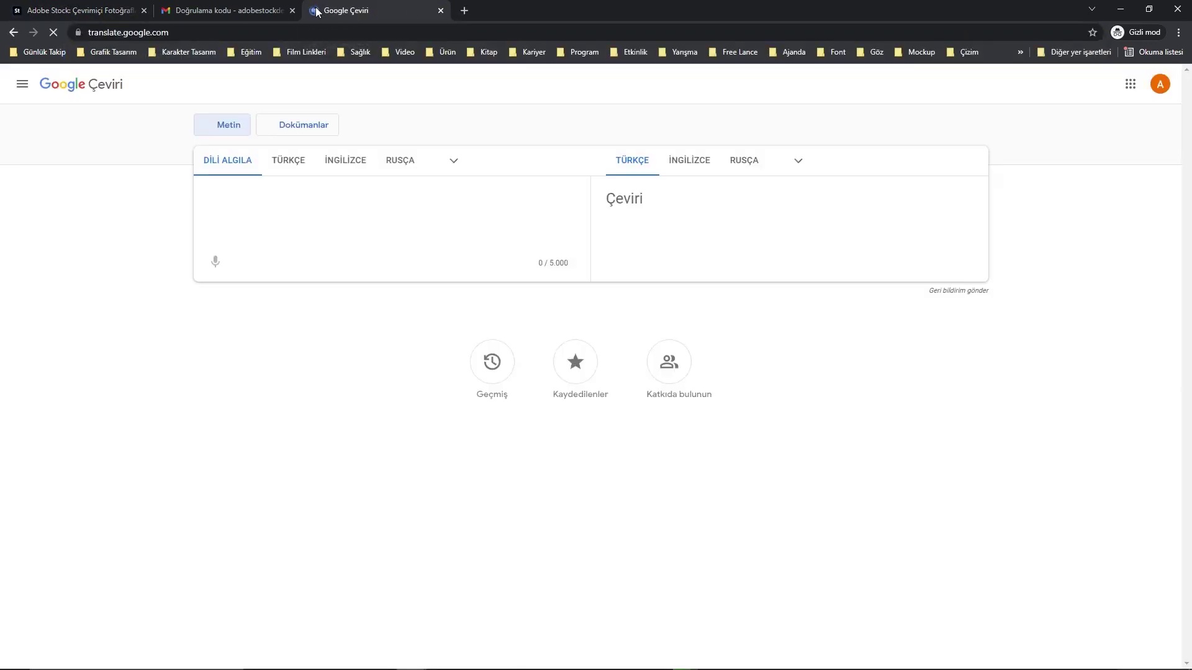
{"action": "left_click_drag", "start_coordinate": [346, 12], "coordinate": [1188, 211]}
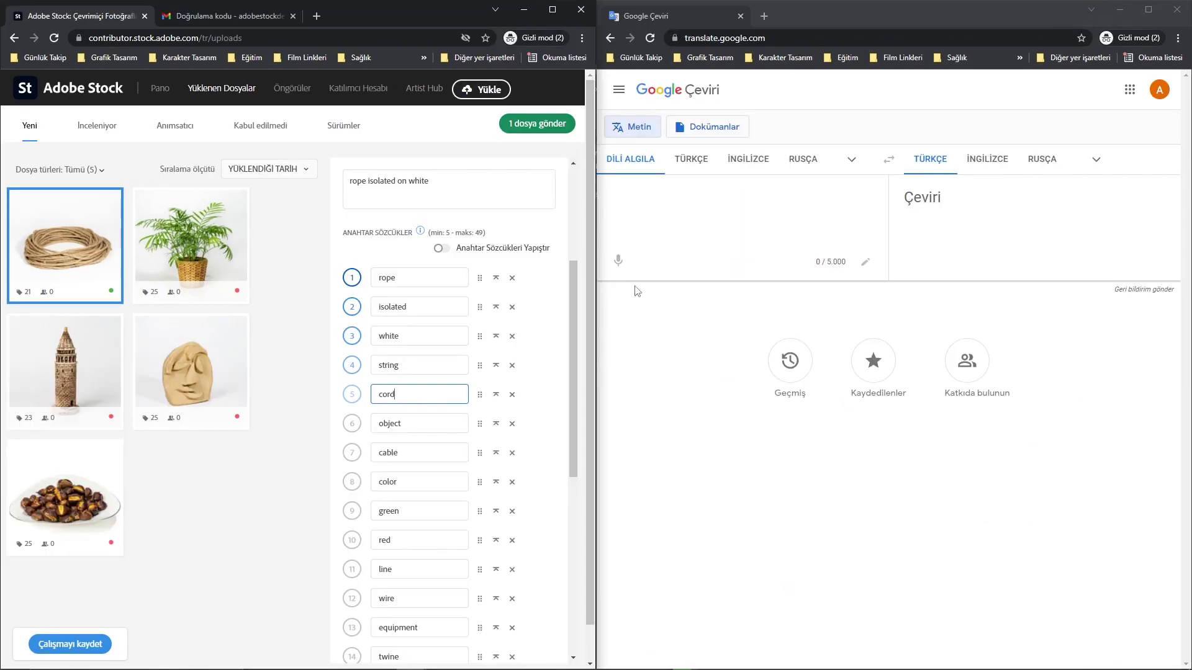
{"action": "left_click", "coordinate": [804, 228]}
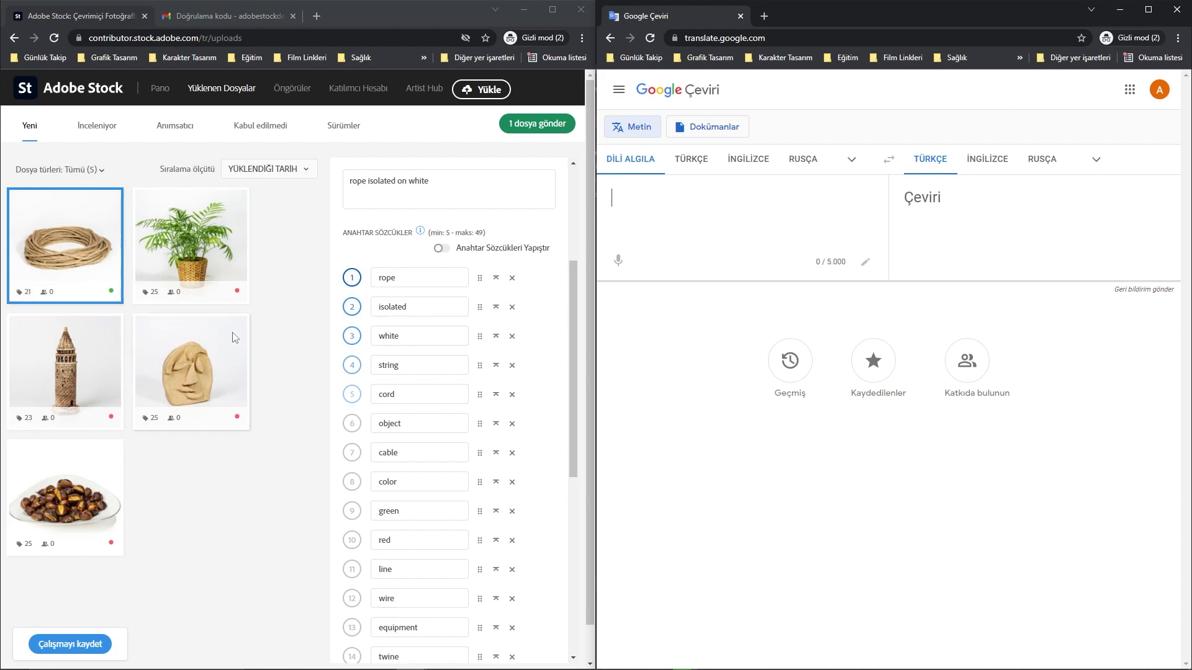
- Look up the Turkish meanings of the rope photo's keywords "rope" and "isolated" in Google Translate
{"action": "scroll", "coordinate": [429, 310], "scroll_direction": "up", "scroll_amount": 2}
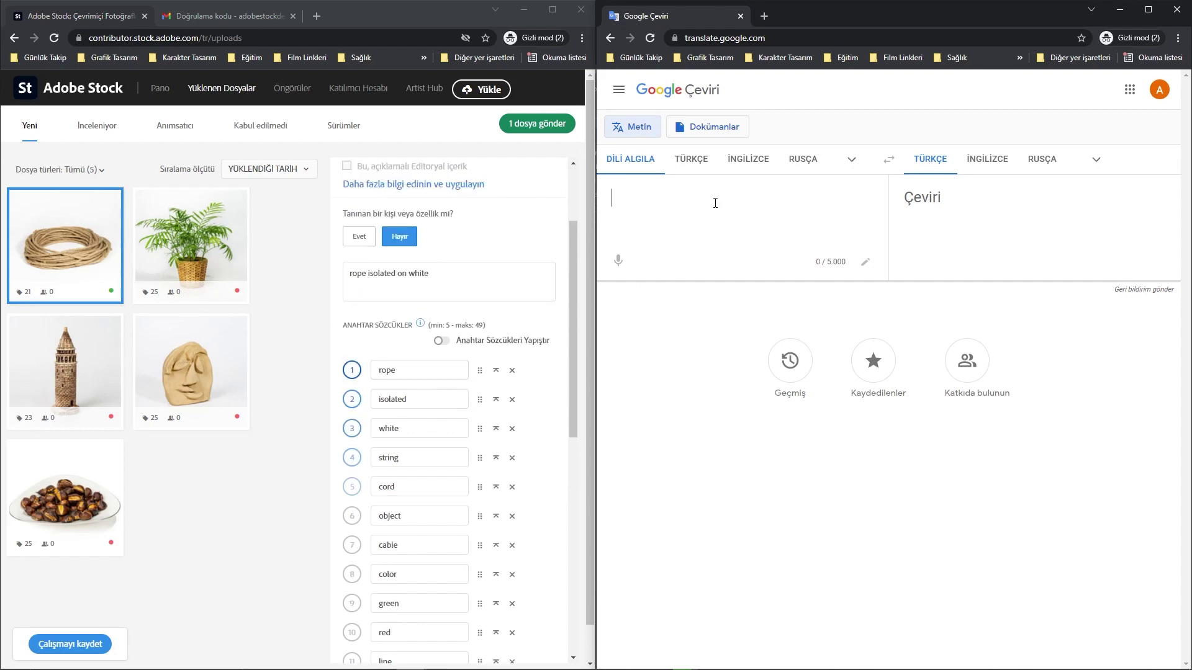
{"action": "type", "text": "rope"}
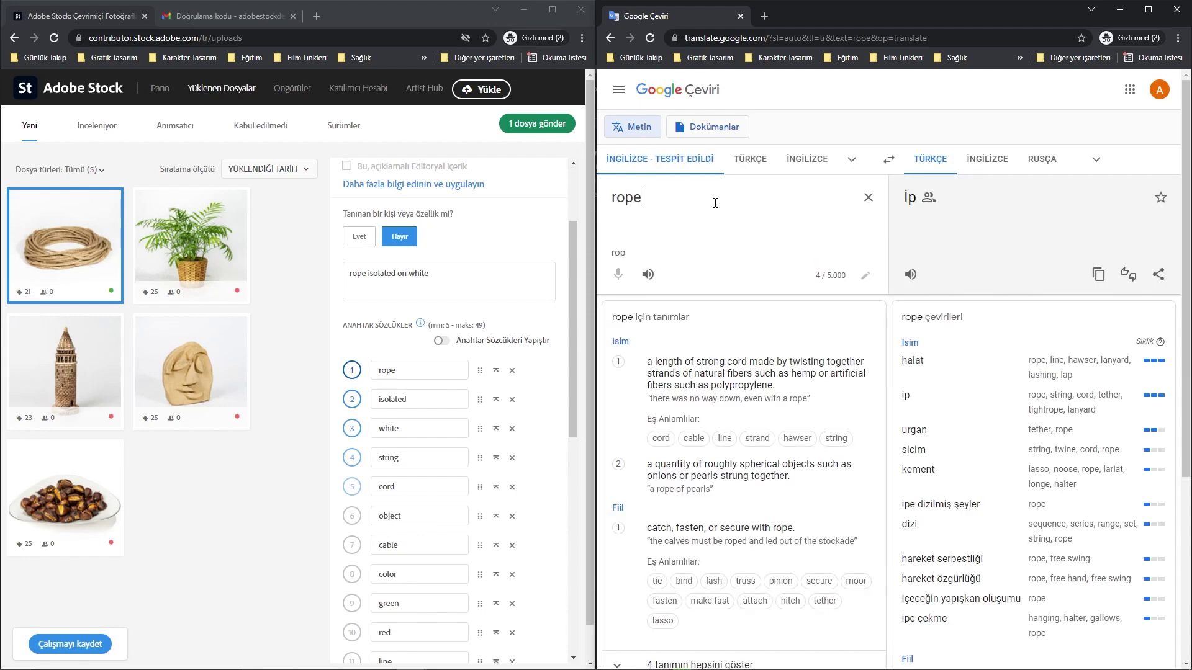
{"action": "key", "text": "BackSpace"}
{"action": "key", "text": "BackSpace"}
{"action": "key", "text": "BackSpace"}
{"action": "type", "text": "isole"}
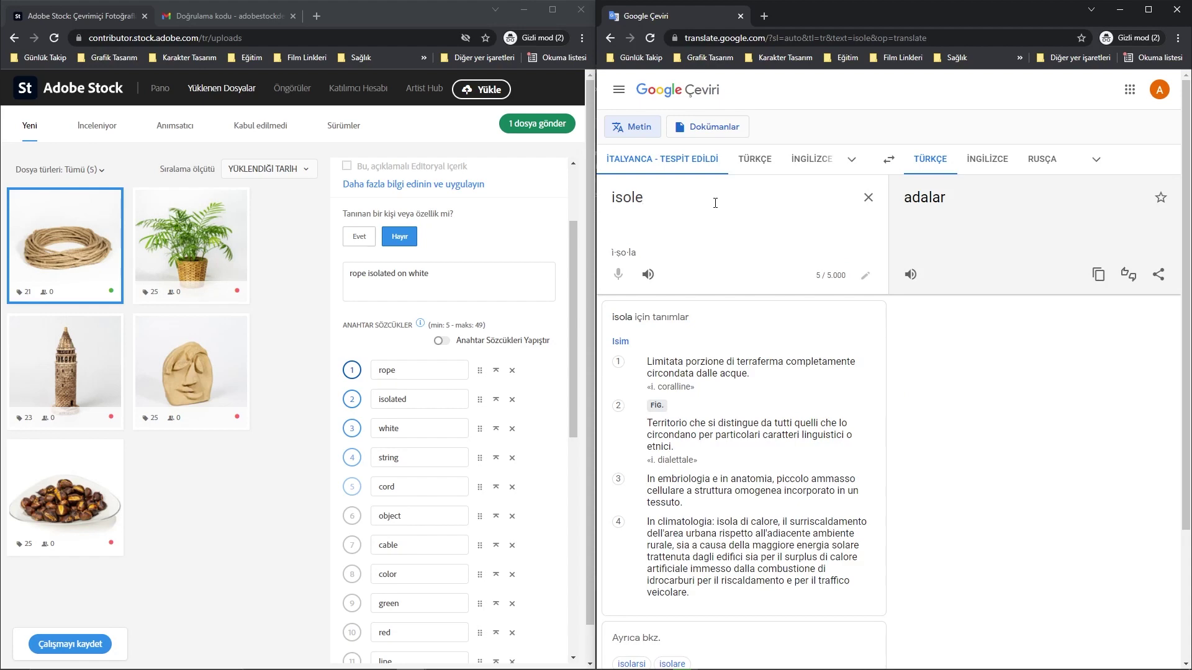
{"action": "key", "text": "BackSpace"}
{"action": "type", "text": "ated"}
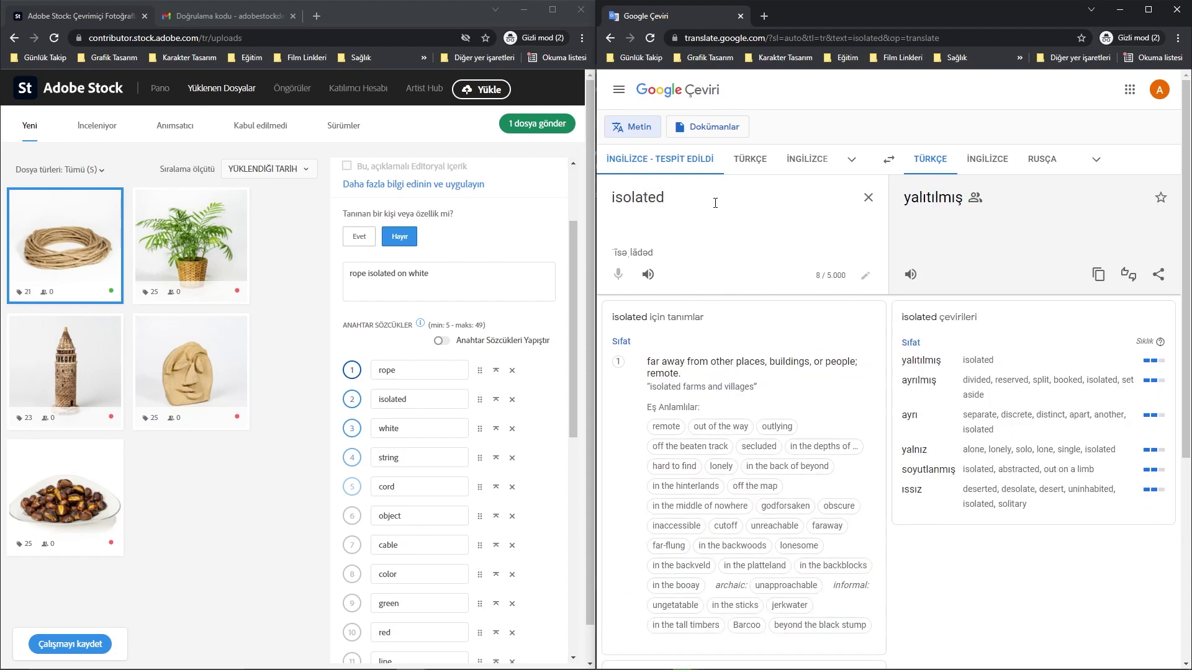
- Look up the Turkish meaning of the keyword "string" in Google Translate
{"action": "key", "text": "BackSpace"}
{"action": "key", "text": "BackSpace"}
{"action": "key", "text": "BackSpace"}
{"action": "key", "text": "BackSpace"}
{"action": "key", "text": "BackSpace"}
{"action": "key", "text": "BackSpace"}
{"action": "type", "text": "string"}
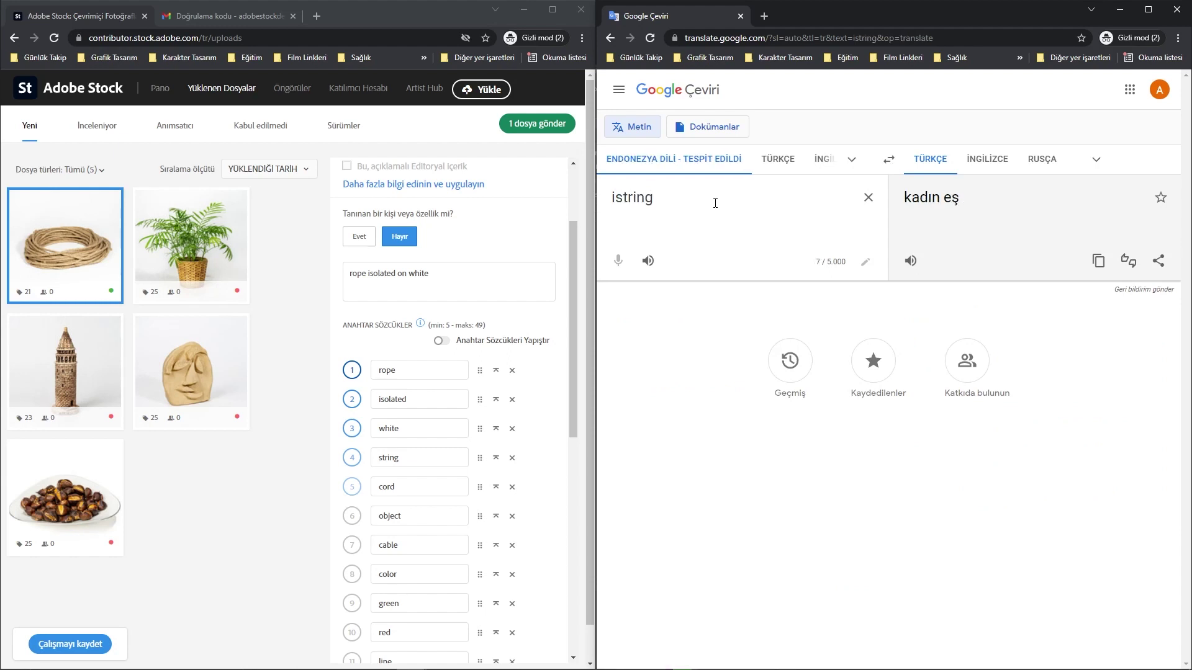
{"action": "key", "text": "ctrl+a"}
{"action": "key", "text": "BackSpace"}
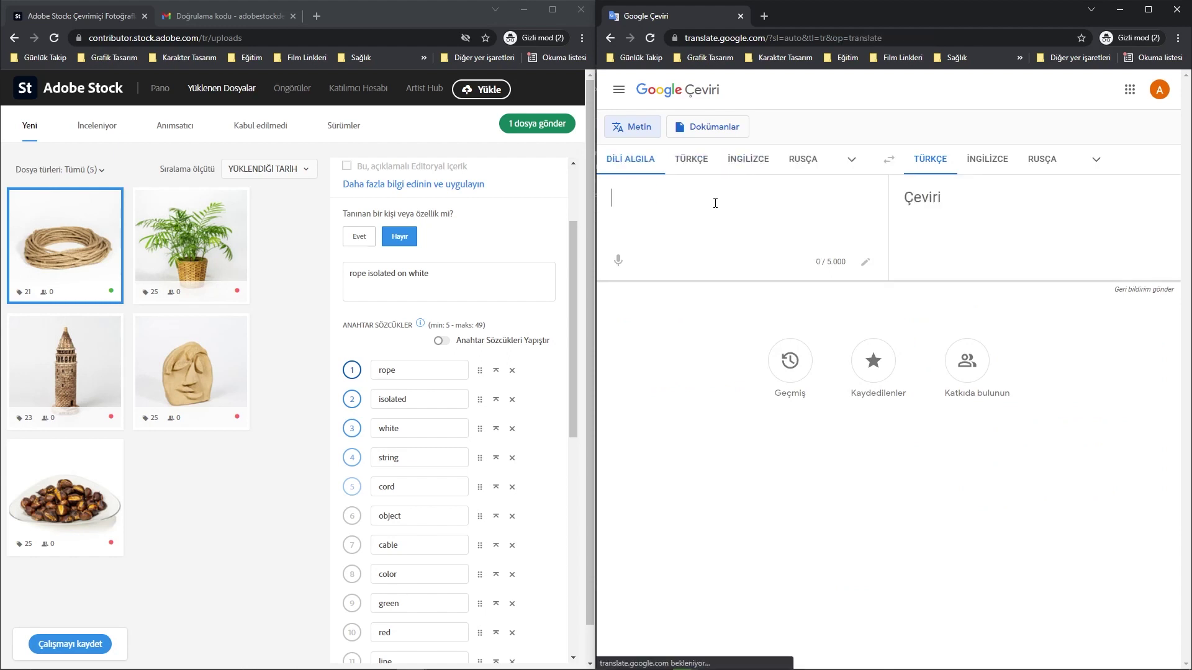
{"action": "type", "text": "string"}
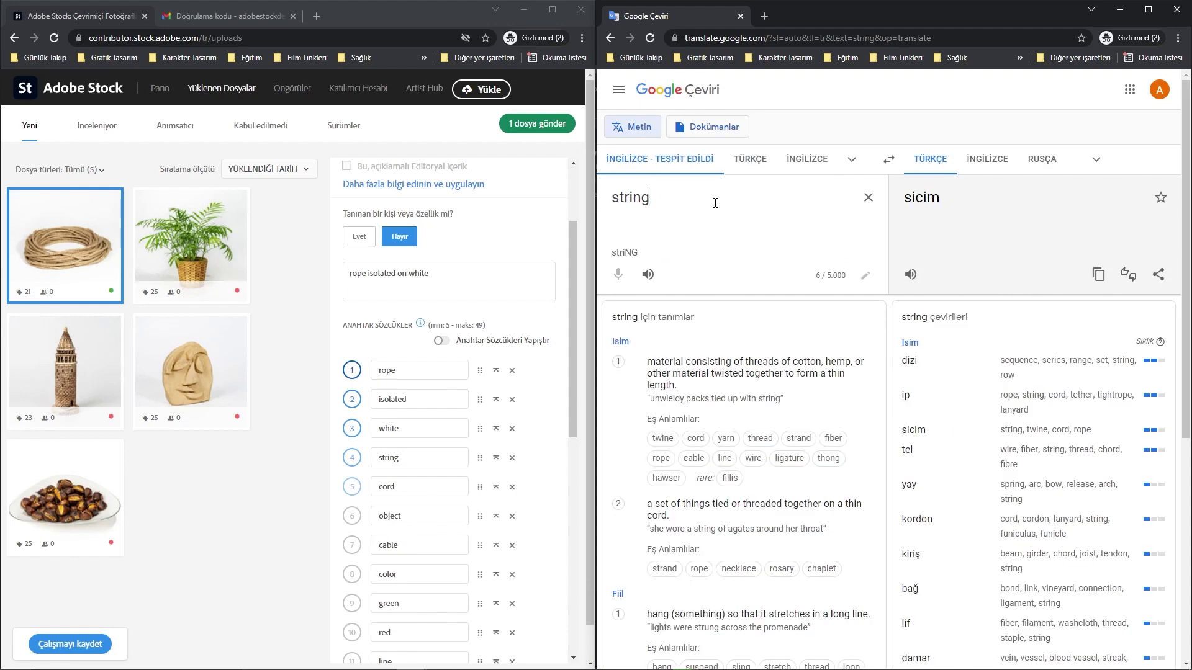
- Replace the source text with "cord" to look up that keyword's meaning
{"action": "key", "text": "BackSpace"}
{"action": "key", "text": "BackSpace"}
{"action": "key", "text": "BackSpace"}
{"action": "key", "text": "BackSpace"}
{"action": "key", "text": "BackSpace"}
{"action": "key", "text": "BackSpace"}
{"action": "type", "text": "cord"}
- Translate "sarılmış" from Turkish into English and copy the translation "wrapped up"
{"action": "key", "text": "BackSpace"}
{"action": "key", "text": "BackSpace"}
{"action": "key", "text": "BackSpace"}
{"action": "key", "text": "BackSpace"}
{"action": "type", "text": "sarılmış"}
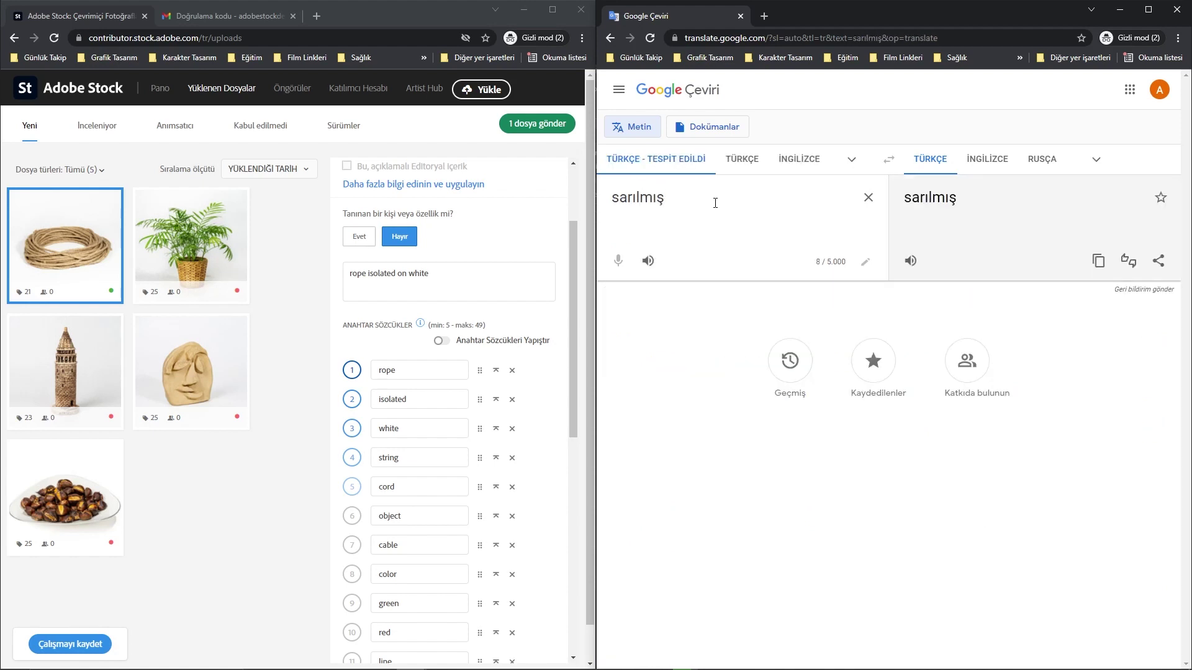
{"action": "left_click", "coordinate": [741, 159]}
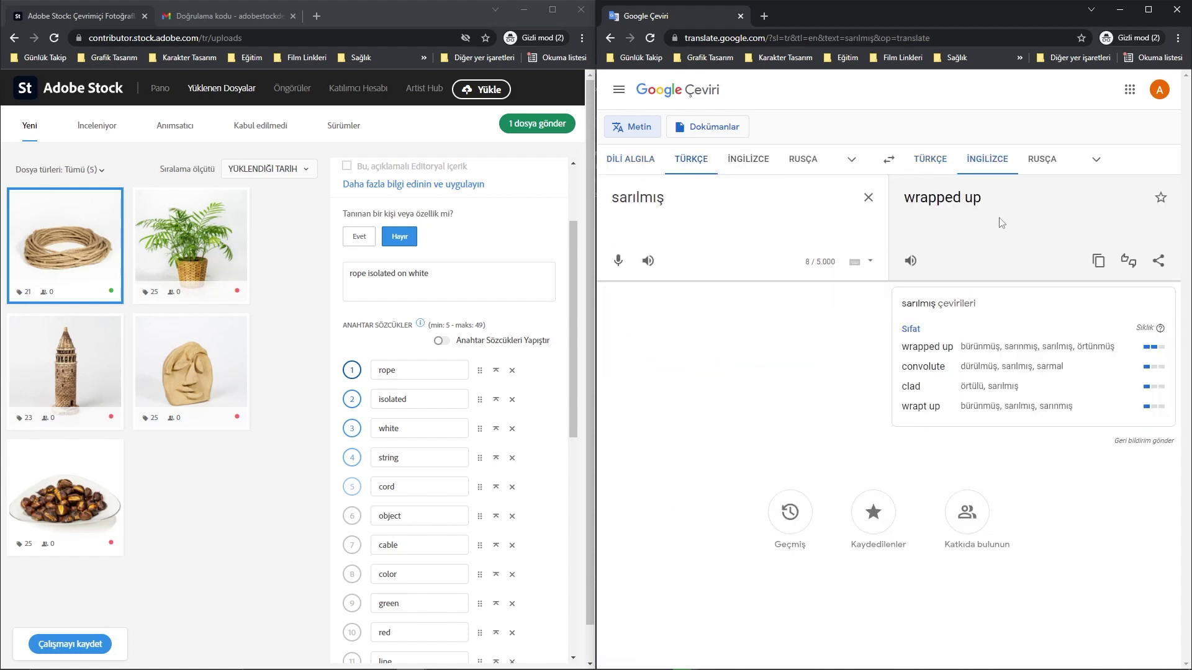
{"action": "left_click_drag", "start_coordinate": [984, 199], "coordinate": [906, 211]}
{"action": "key", "text": "ctrl+c"}
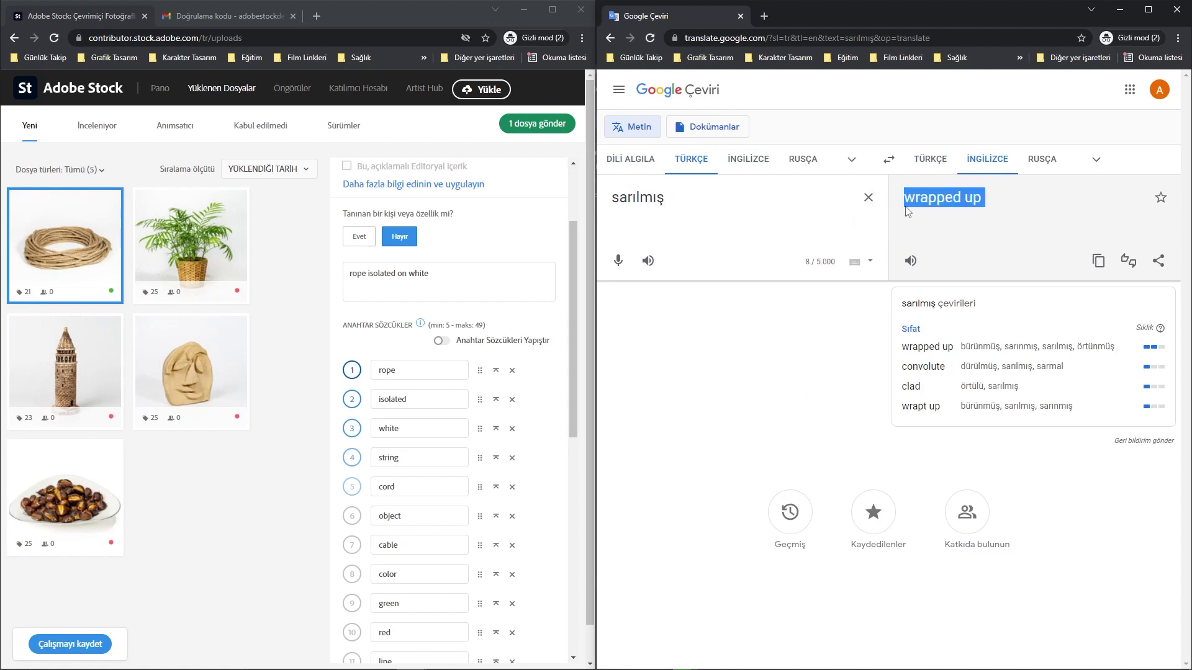
- Add the copied phrase "wrapped up" as a new keyword at the end of the rope photo's keyword list
{"action": "left_click", "coordinate": [439, 288]}
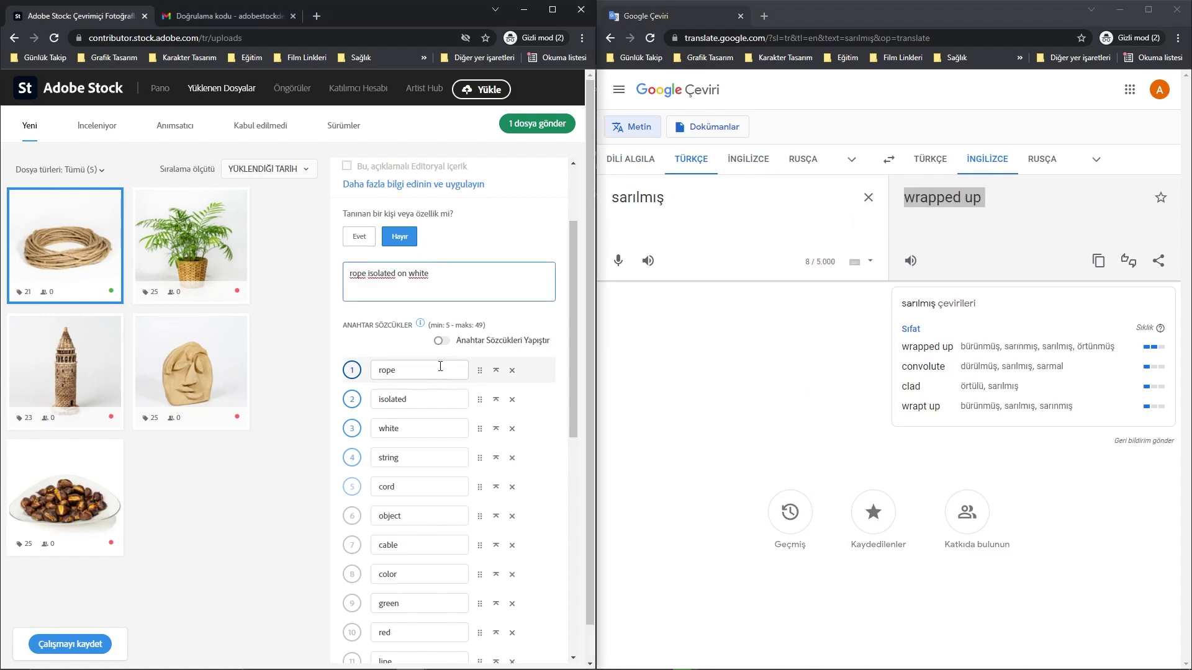
{"action": "scroll", "coordinate": [439, 371], "scroll_direction": "down", "scroll_amount": 4}
{"action": "scroll", "coordinate": [437, 472], "scroll_direction": "down", "scroll_amount": 5}
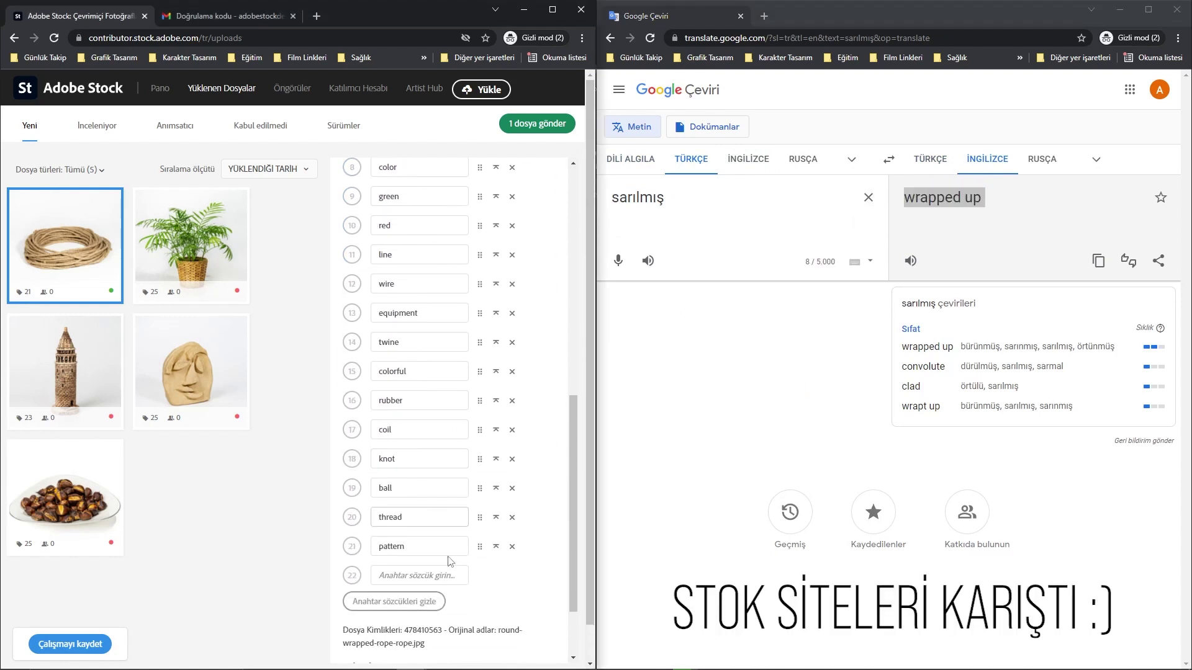
{"action": "left_click", "coordinate": [422, 547]}
{"action": "key", "text": "ctrl+v"}
{"action": "key", "text": "Return"}
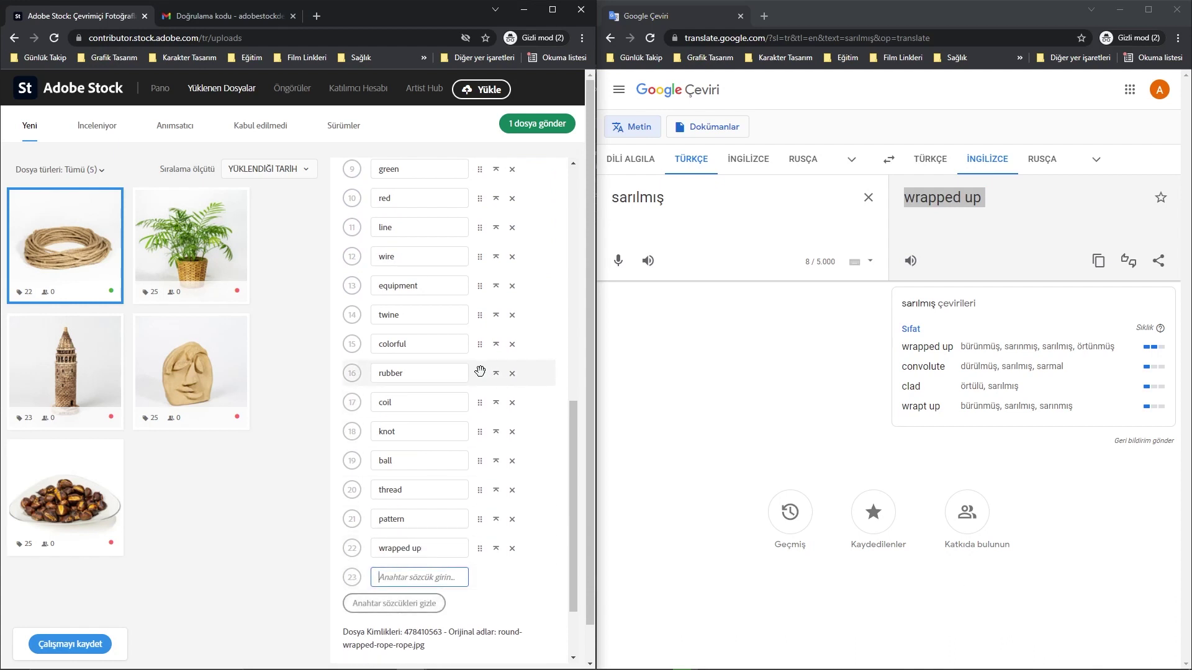
- Move the keyword "wrapped up" to first place in the rope photo's list, and rank "coil" above it
{"action": "left_click_drag", "start_coordinate": [477, 549], "coordinate": [481, 342]}
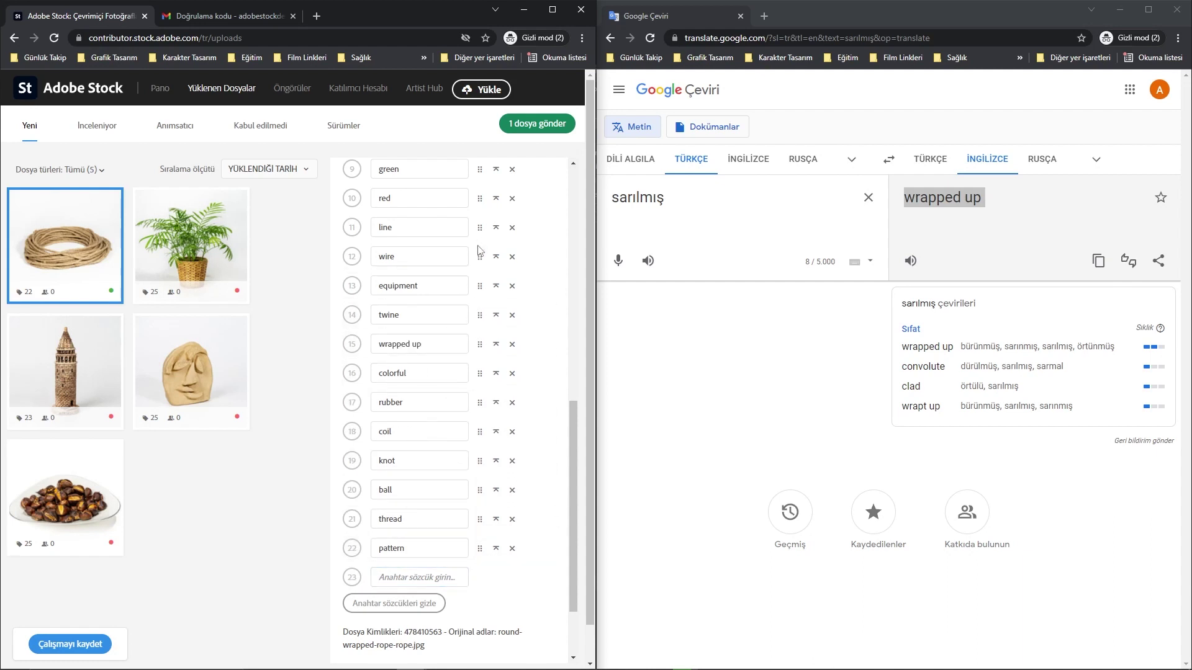
{"action": "left_click", "coordinate": [496, 345]}
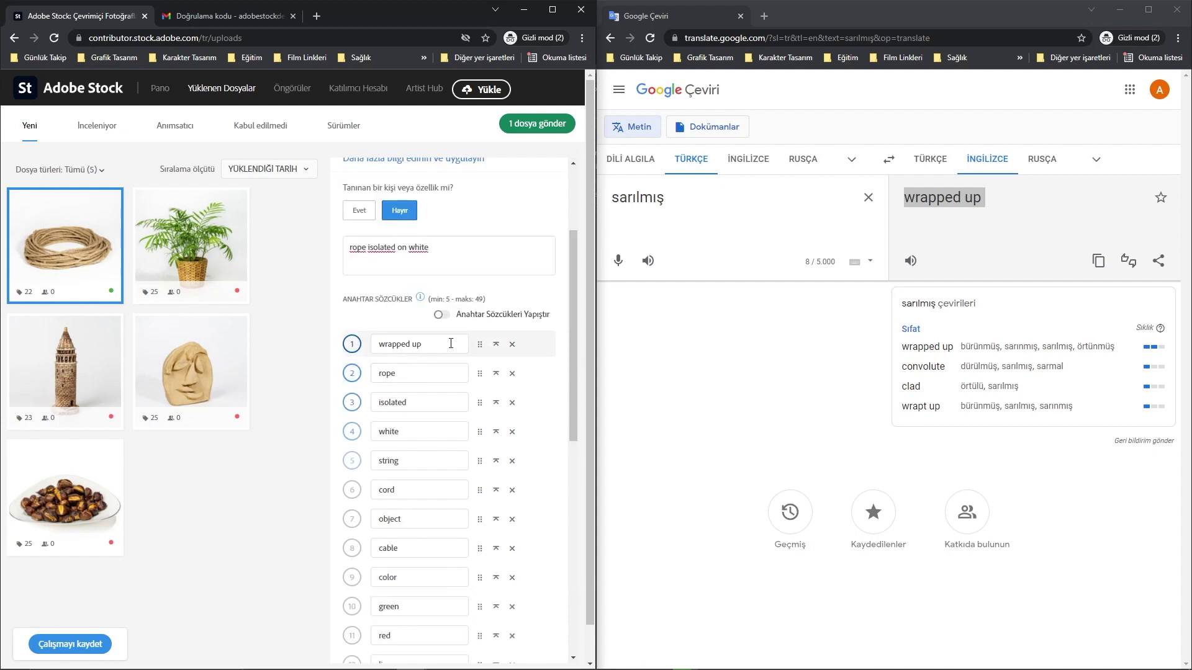
{"action": "scroll", "coordinate": [447, 537], "scroll_direction": "down", "scroll_amount": 8}
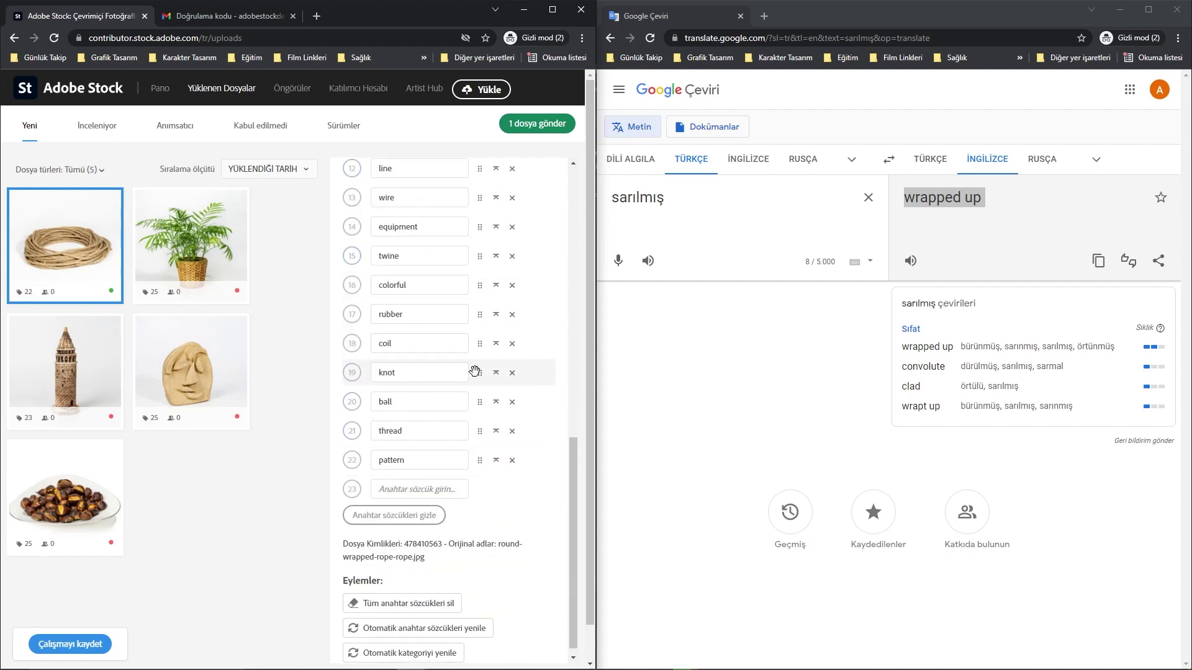
{"action": "left_click", "coordinate": [495, 344]}
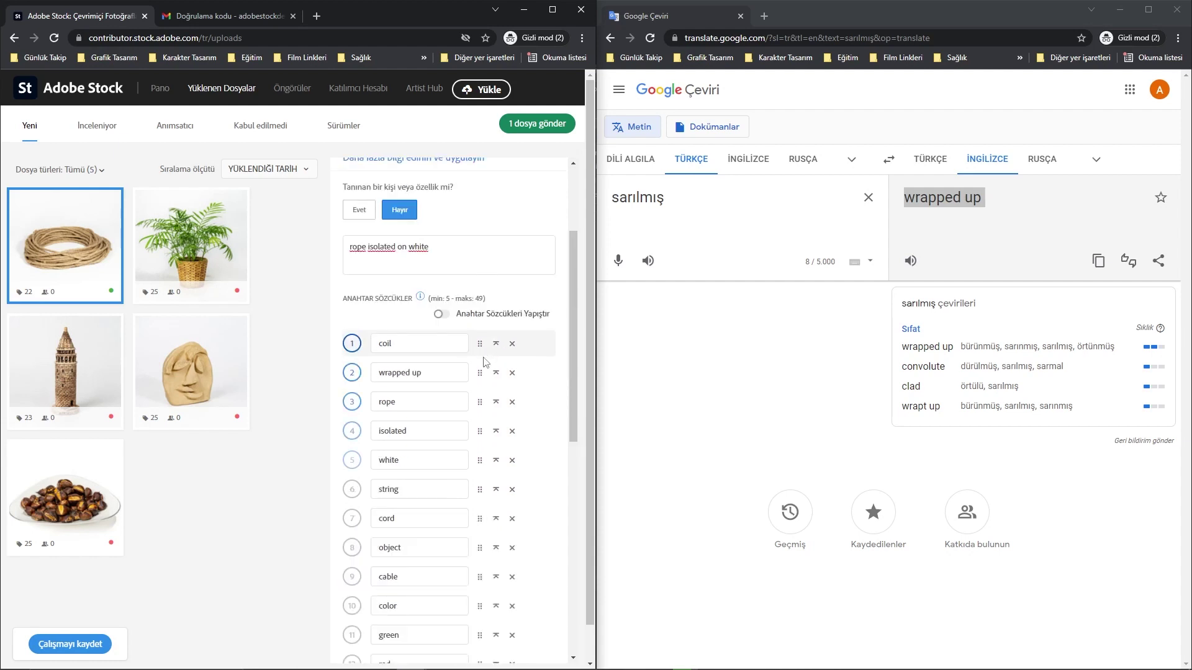
- Review the rope photo's reordered keywords, title and file details, including the empty field for further keywords
{"action": "scroll", "coordinate": [473, 443], "scroll_direction": "down", "scroll_amount": 3}
{"action": "scroll", "coordinate": [435, 472], "scroll_direction": "up", "scroll_amount": 3}
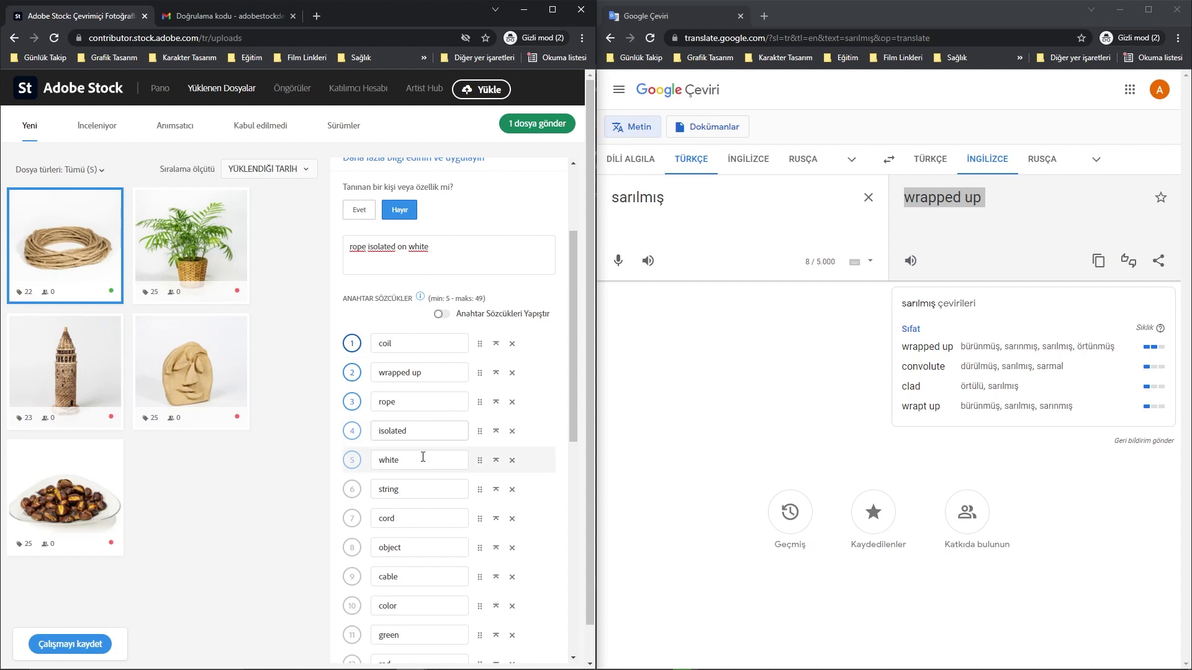
{"action": "scroll", "coordinate": [426, 468], "scroll_direction": "down", "scroll_amount": 2}
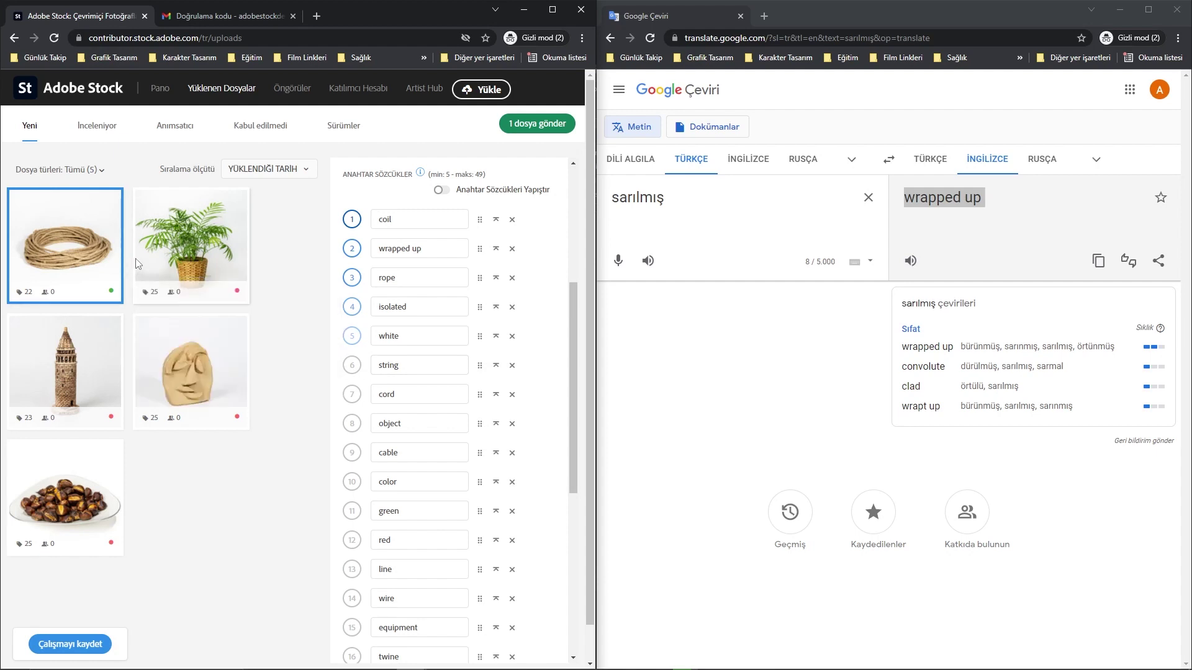
{"action": "scroll", "coordinate": [434, 434], "scroll_direction": "up", "scroll_amount": 4}
{"action": "scroll", "coordinate": [438, 505], "scroll_direction": "down", "scroll_amount": 10}
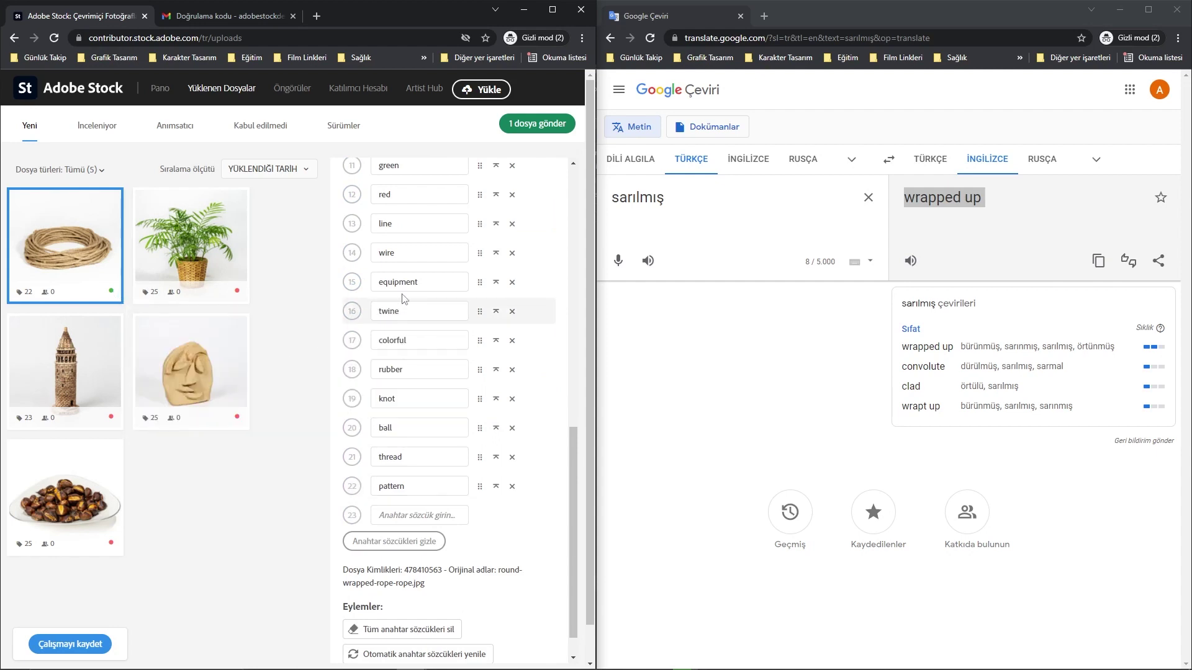
{"action": "scroll", "coordinate": [404, 299], "scroll_direction": "up", "scroll_amount": 8}
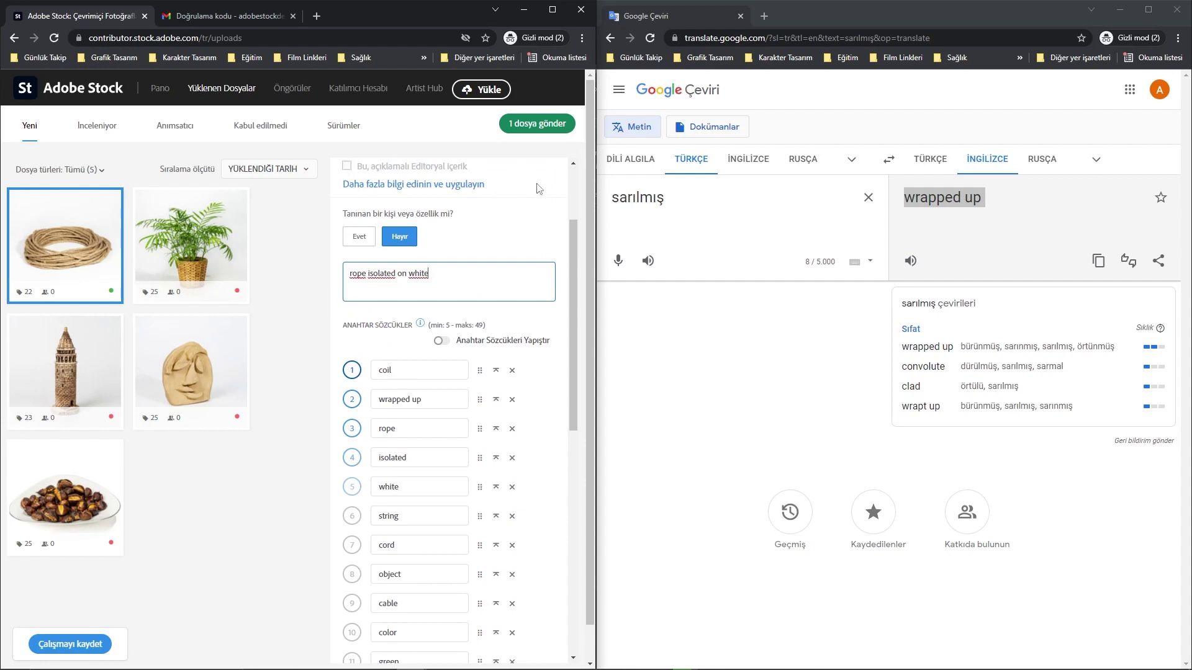
{"action": "scroll", "coordinate": [539, 188], "scroll_direction": "up", "scroll_amount": 2}
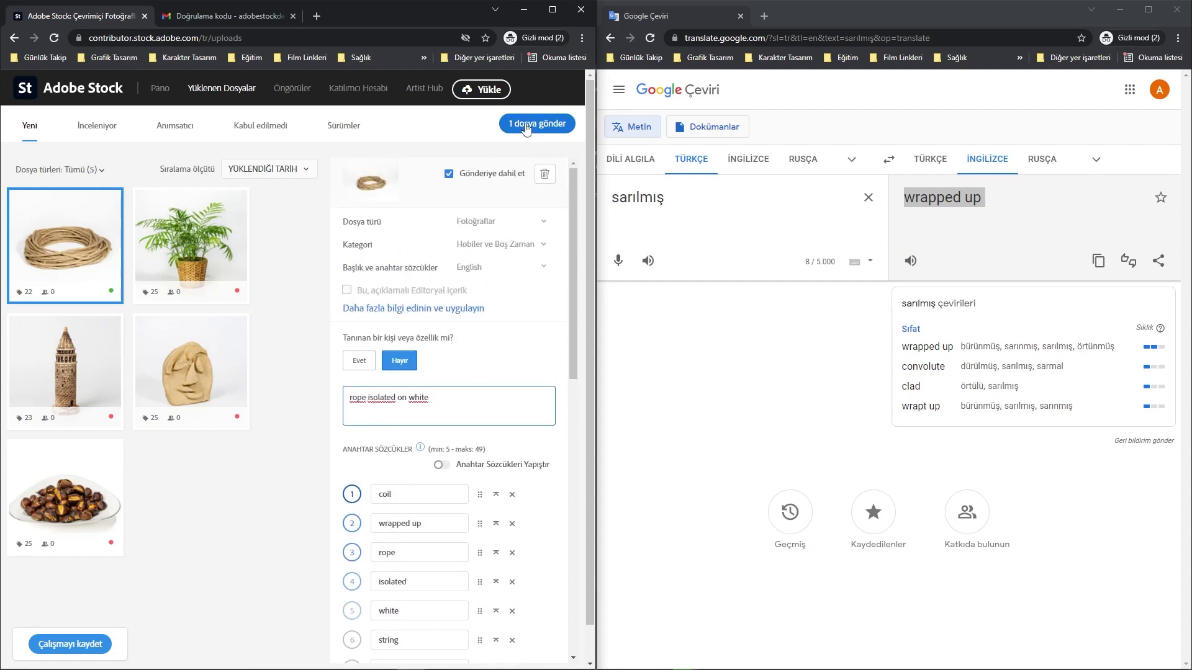
{"action": "scroll", "coordinate": [419, 403], "scroll_direction": "down", "scroll_amount": 10}
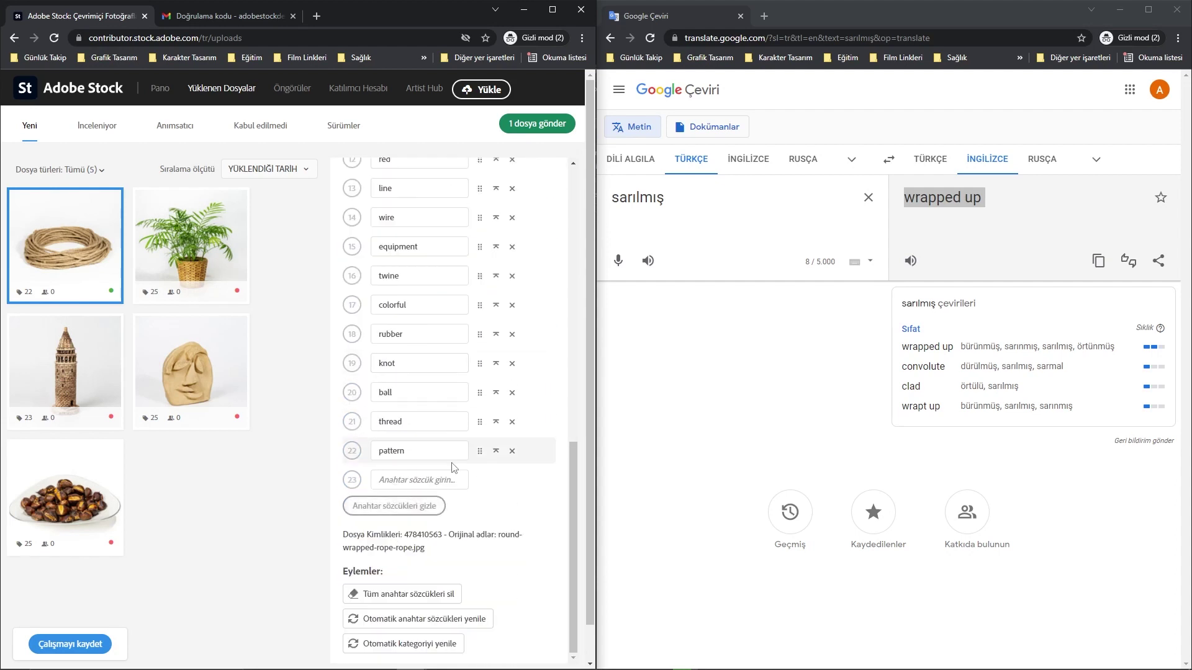
{"action": "left_click", "coordinate": [445, 481]}
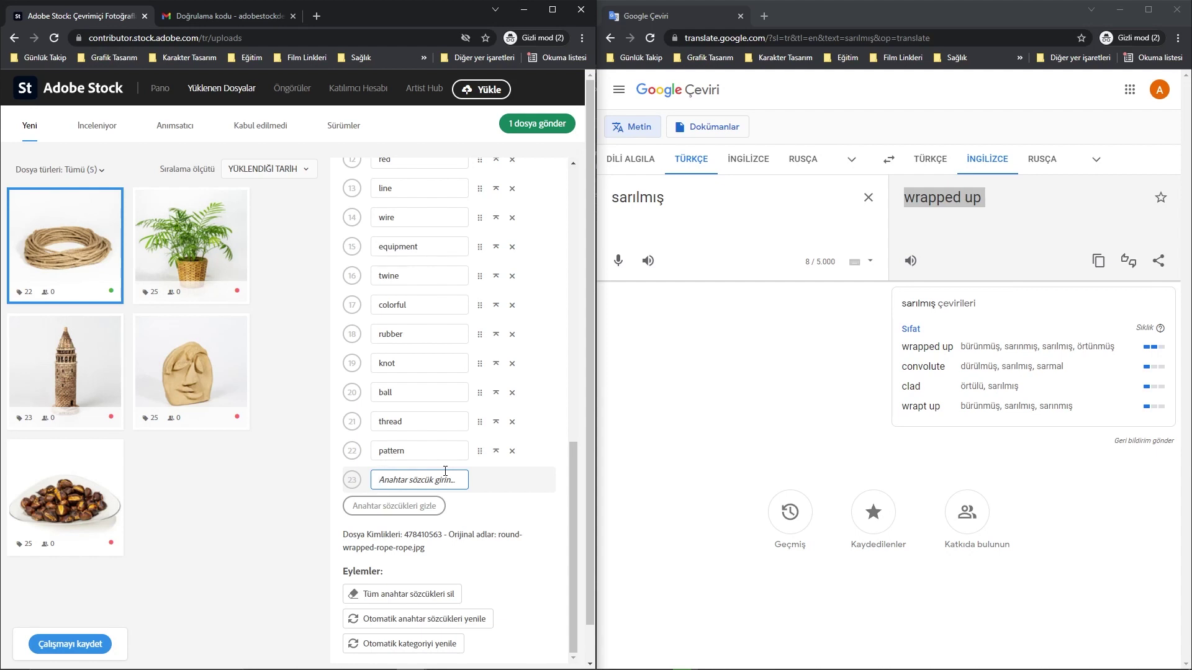
{"action": "scroll", "coordinate": [444, 471], "scroll_direction": "up", "scroll_amount": 10}
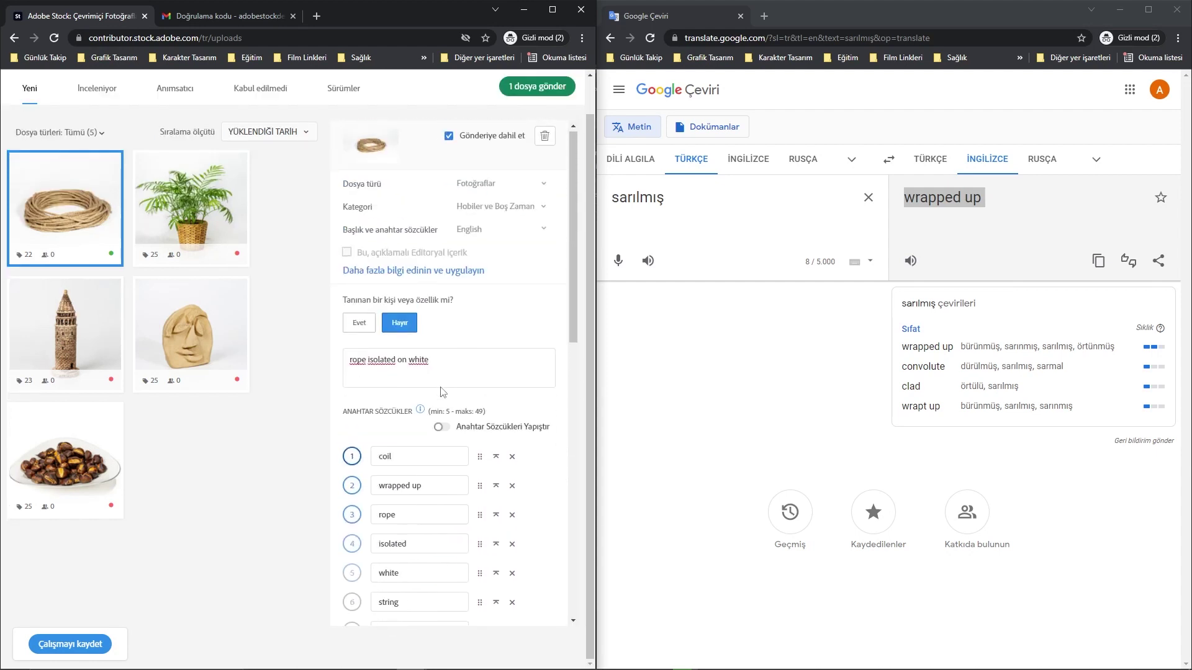
{"action": "scroll", "coordinate": [466, 442], "scroll_direction": "up", "scroll_amount": 1}
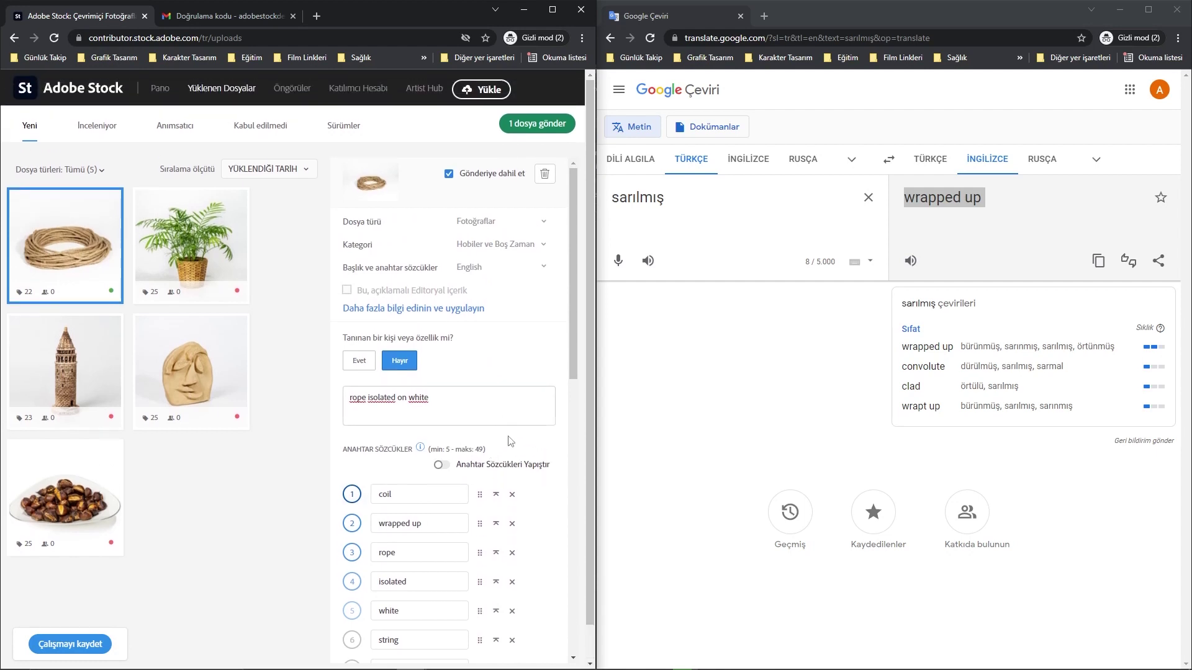
{"action": "scroll", "coordinate": [460, 397], "scroll_direction": "down", "scroll_amount": 2}
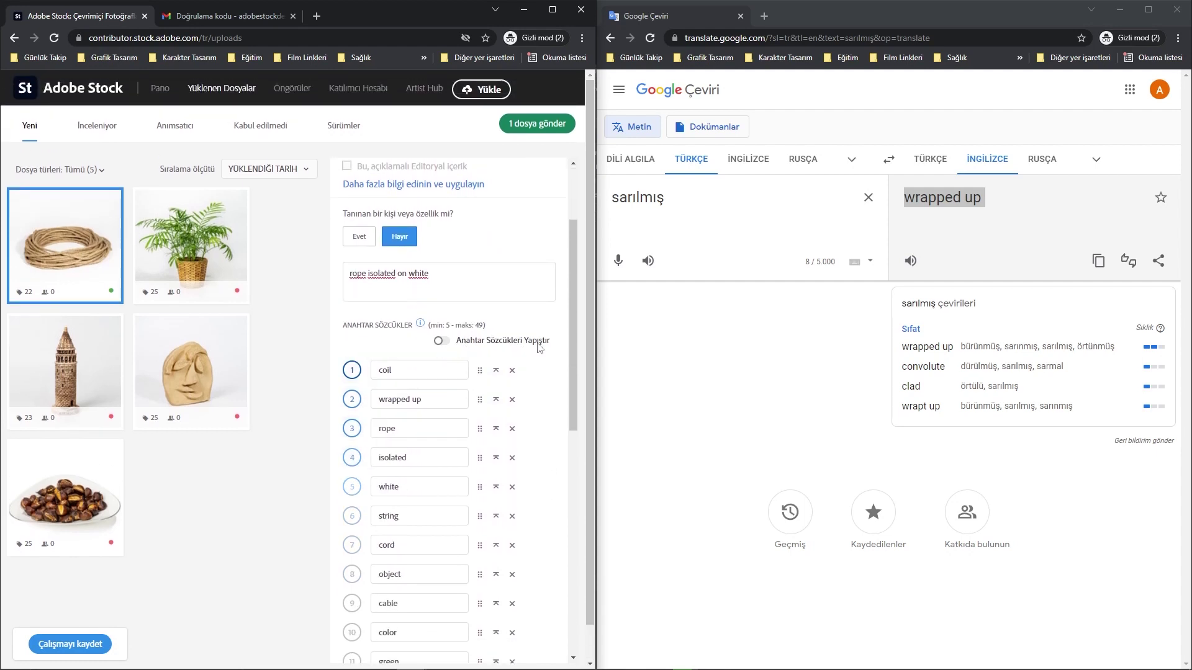
- Switch the rope photo's keywords to paste mode and select the entire comma-separated list from "coil" to "pattern"
{"action": "left_click", "coordinate": [441, 340]}
{"action": "left_click_drag", "start_coordinate": [511, 407], "coordinate": [371, 379]}
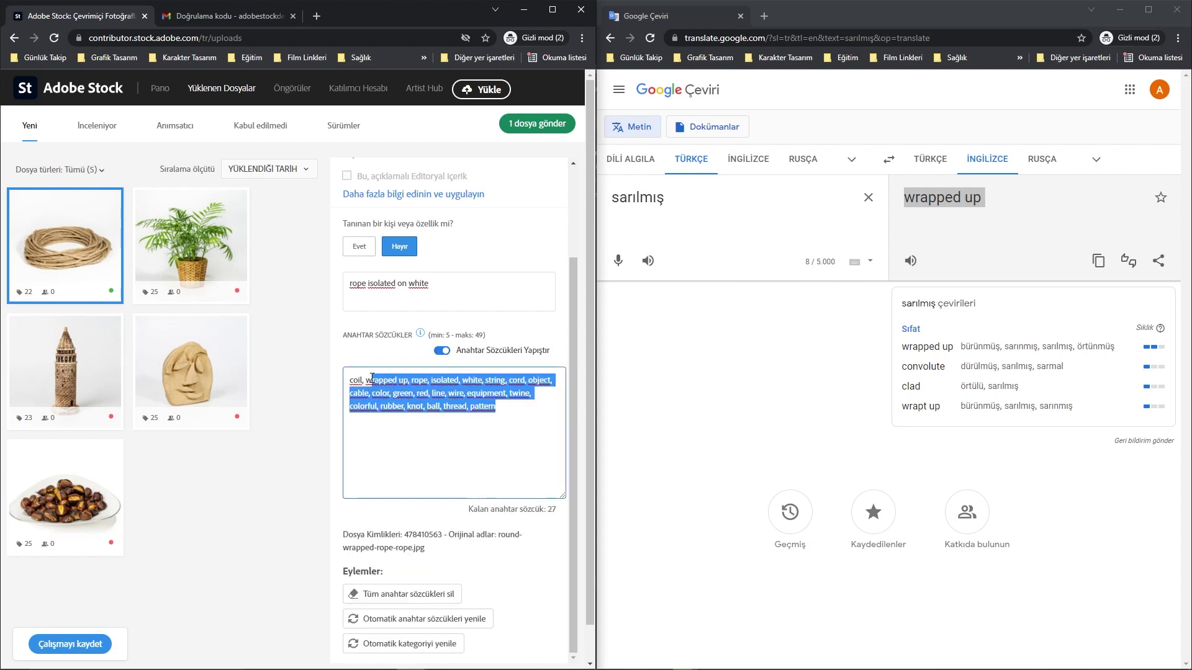
{"action": "left_click", "coordinate": [451, 431]}
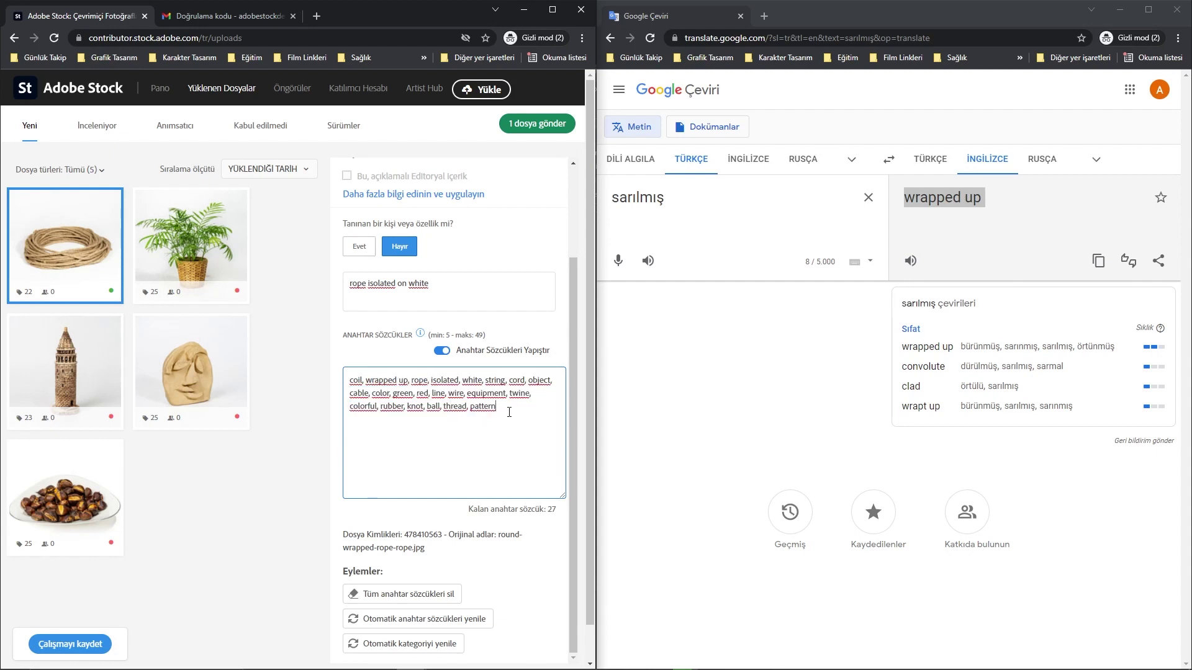
{"action": "left_click_drag", "start_coordinate": [508, 412], "coordinate": [352, 378]}
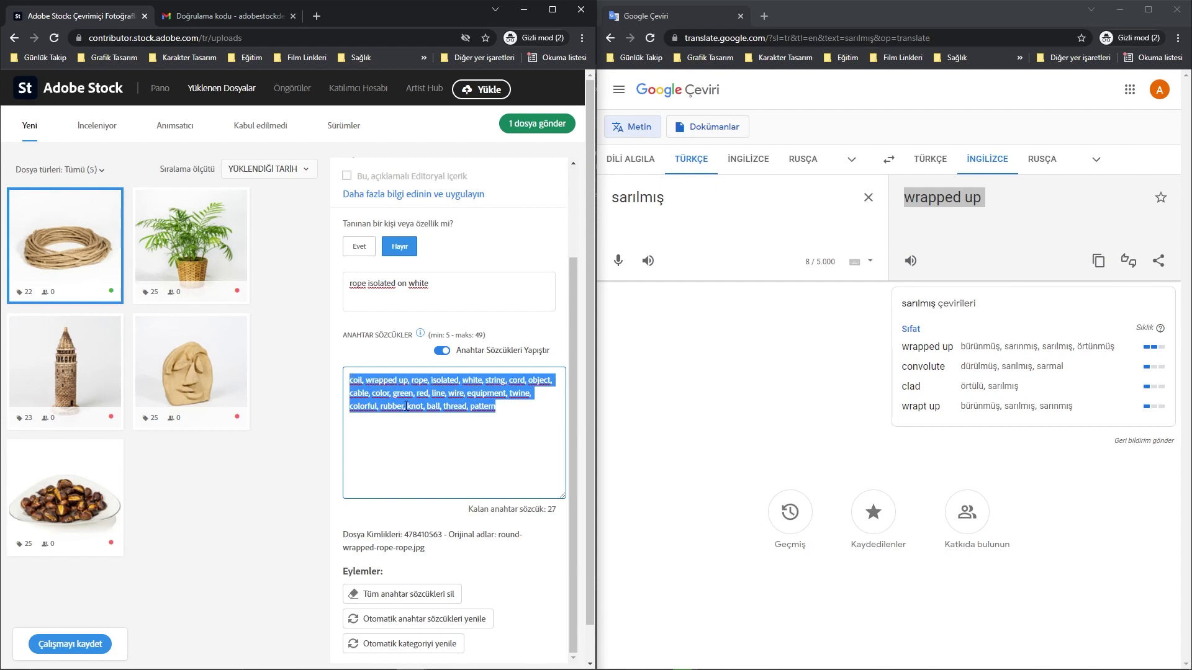
- Toggle the rope photo's keywords between paste mode and the numbered list, reselect the full comma-separated text, and return to the numbered list
{"action": "left_click", "coordinate": [453, 436]}
{"action": "left_click", "coordinate": [442, 350]}
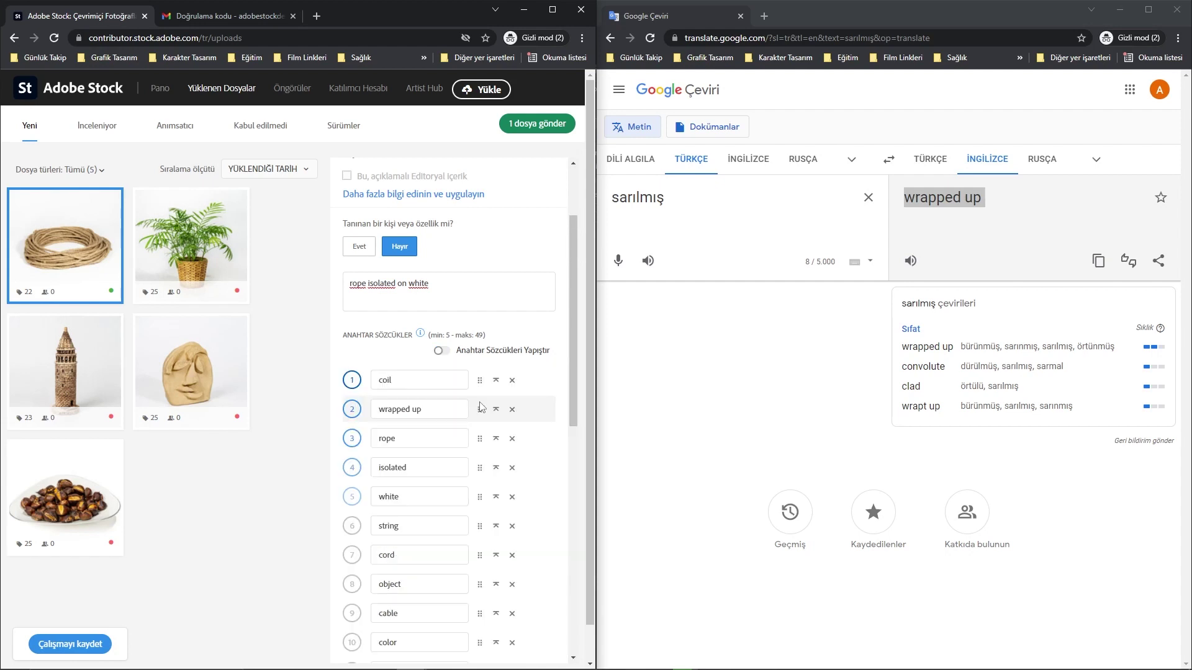
{"action": "left_click", "coordinate": [458, 352]}
{"action": "left_click", "coordinate": [458, 352]}
{"action": "left_click", "coordinate": [458, 352]}
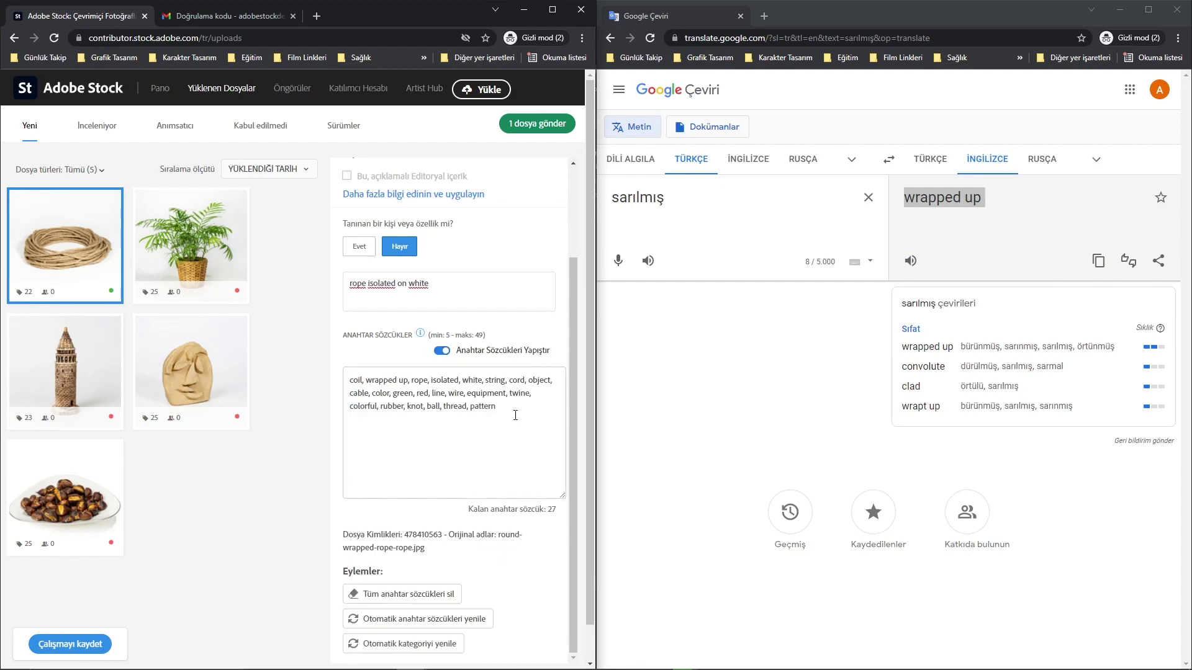
{"action": "key", "text": "ctrl+a"}
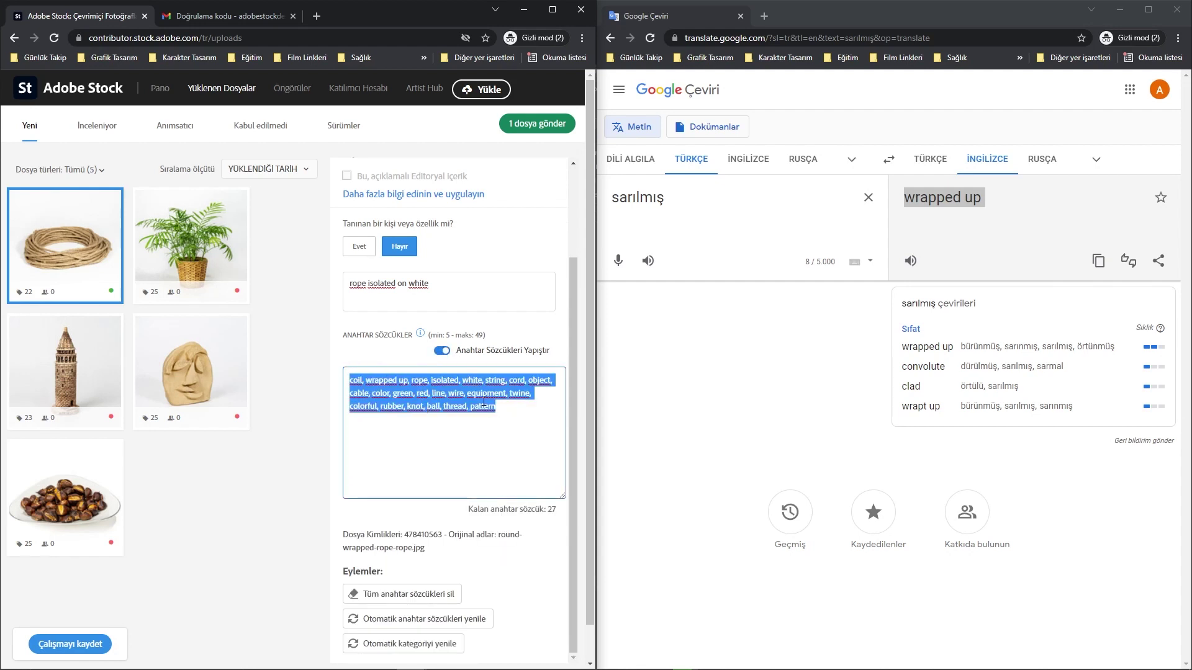
{"action": "left_click", "coordinate": [439, 352]}
{"action": "left_click", "coordinate": [441, 352]}
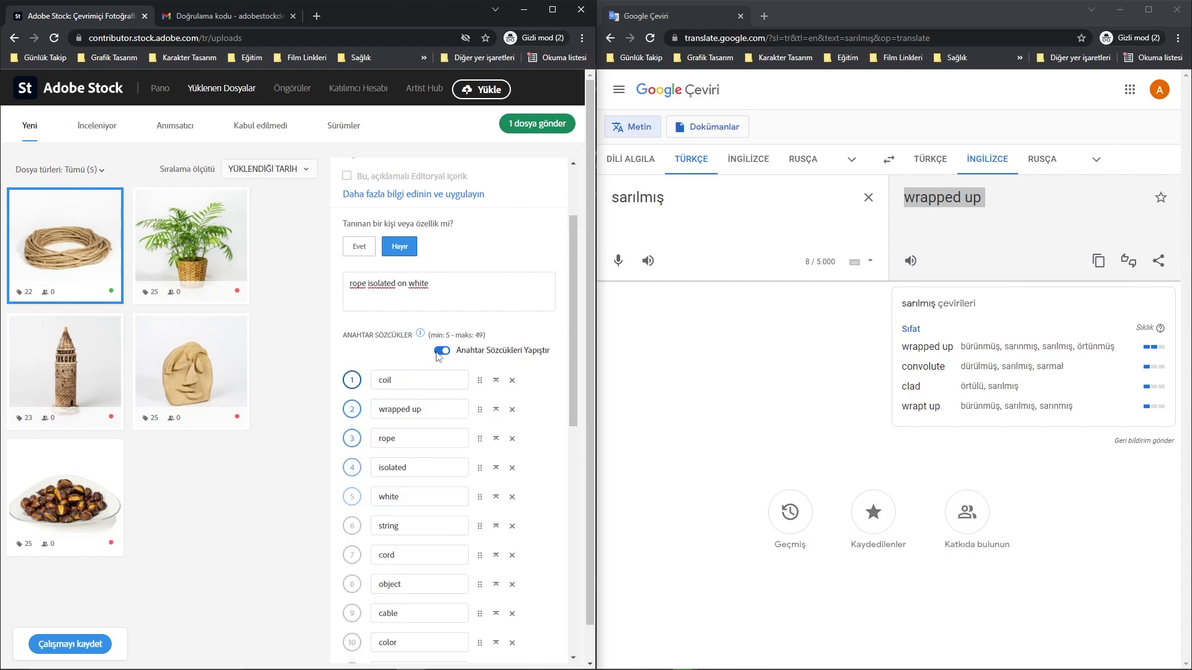
- Delete all of the rope photo's keywords and regenerate the automatic keywords
{"action": "scroll", "coordinate": [444, 428], "scroll_direction": "down", "scroll_amount": 3}
{"action": "scroll", "coordinate": [449, 430], "scroll_direction": "down", "scroll_amount": 5}
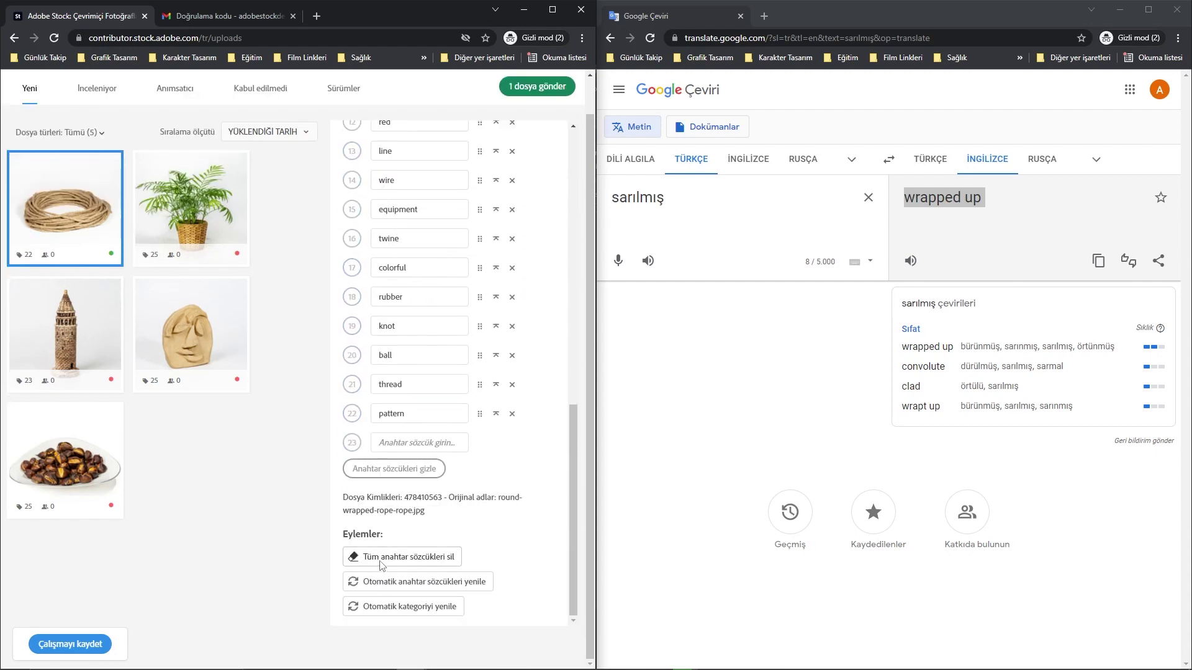
{"action": "left_click", "coordinate": [421, 561]}
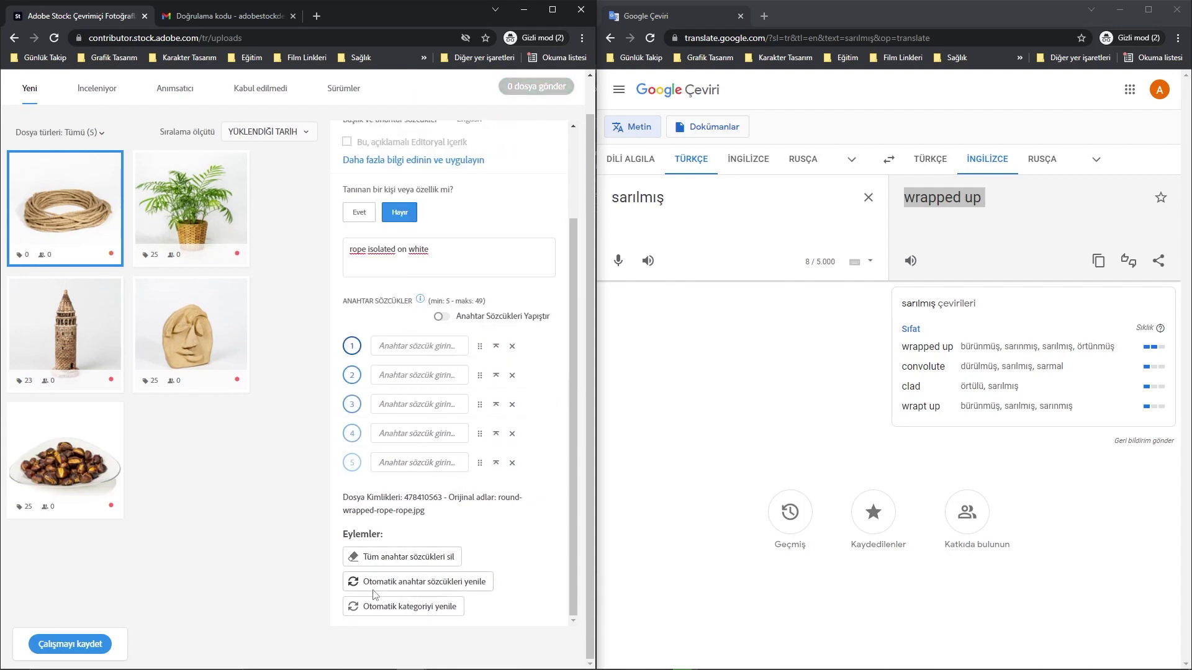
{"action": "left_click", "coordinate": [450, 583]}
{"action": "scroll", "coordinate": [444, 503], "scroll_direction": "down", "scroll_amount": 3}
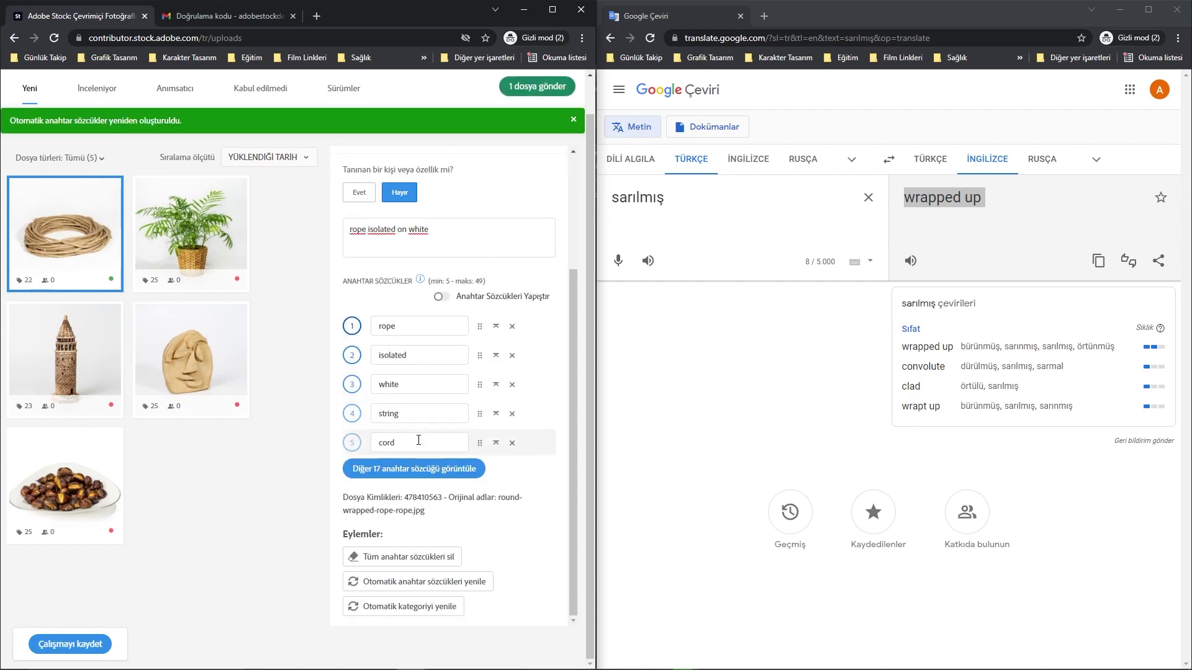
- Regenerate the rope photo's automatic category and review its file details
{"action": "left_click", "coordinate": [427, 607]}
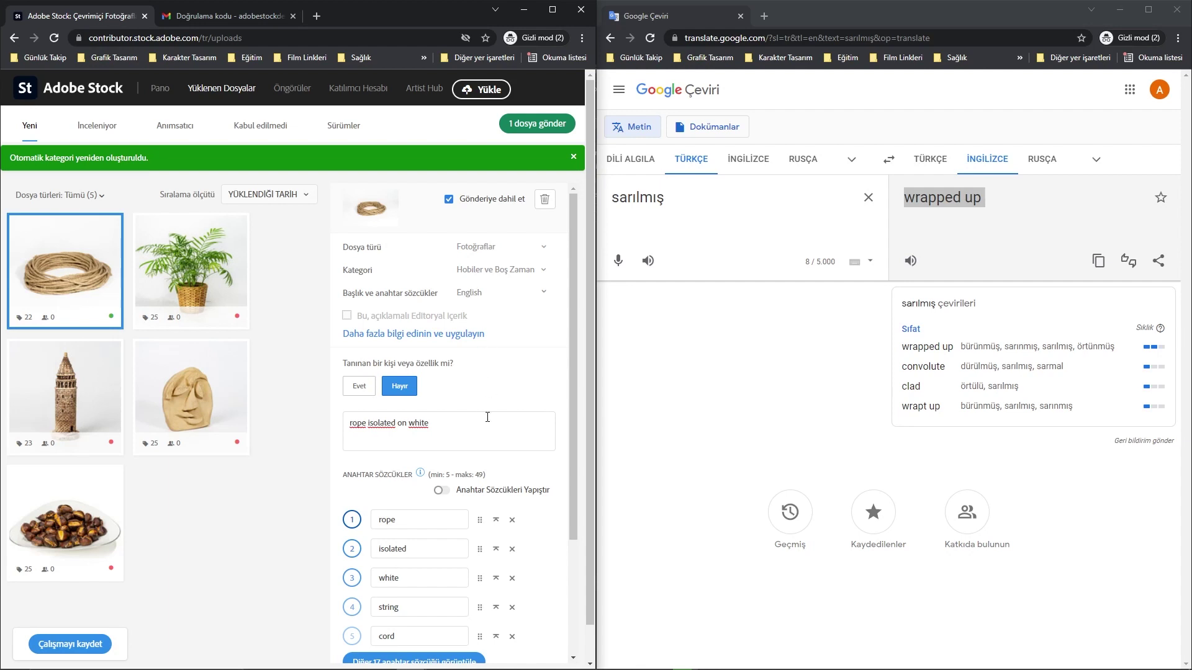
{"action": "scroll", "coordinate": [488, 424], "scroll_direction": "down", "scroll_amount": 3}
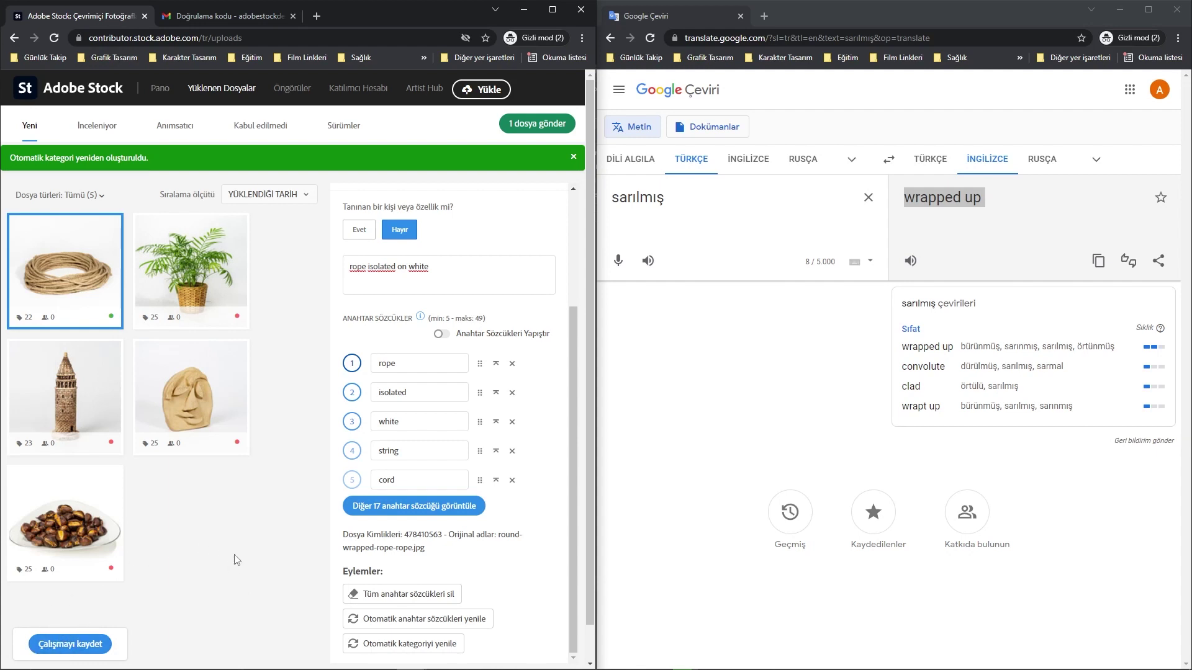
{"action": "scroll", "coordinate": [348, 421], "scroll_direction": "up", "scroll_amount": 3}
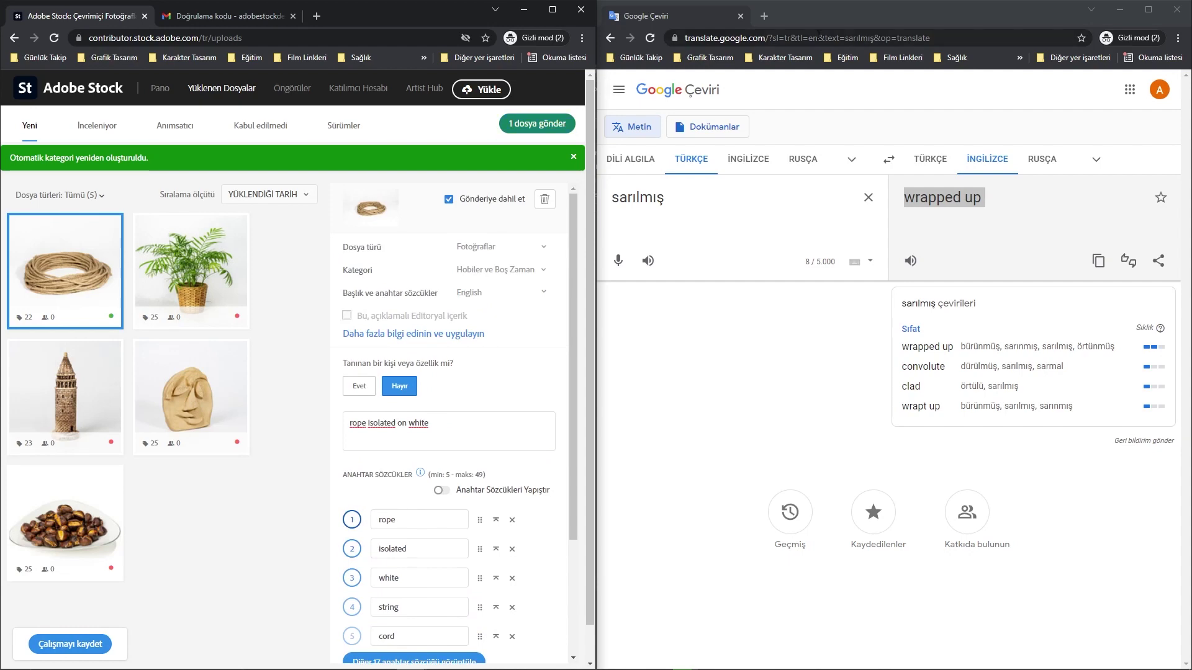
- Close the Google Translate window and maximize the Adobe Stock window to fill the screen
{"action": "left_click", "coordinate": [1177, 10]}
{"action": "left_click", "coordinate": [551, 9]}
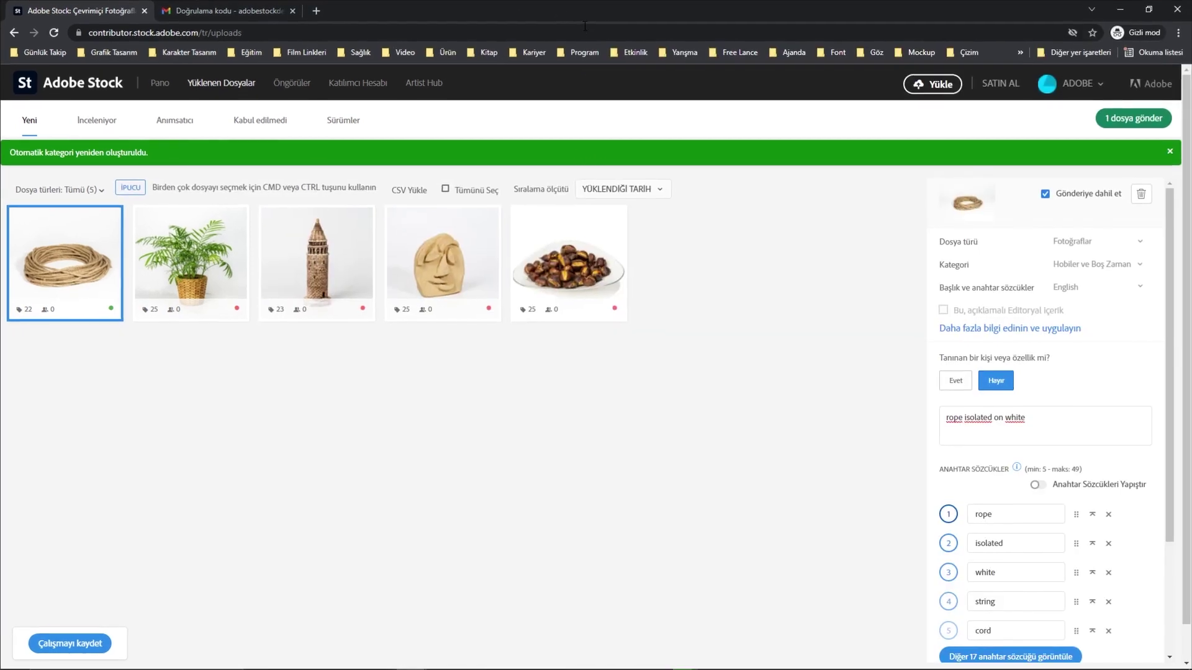